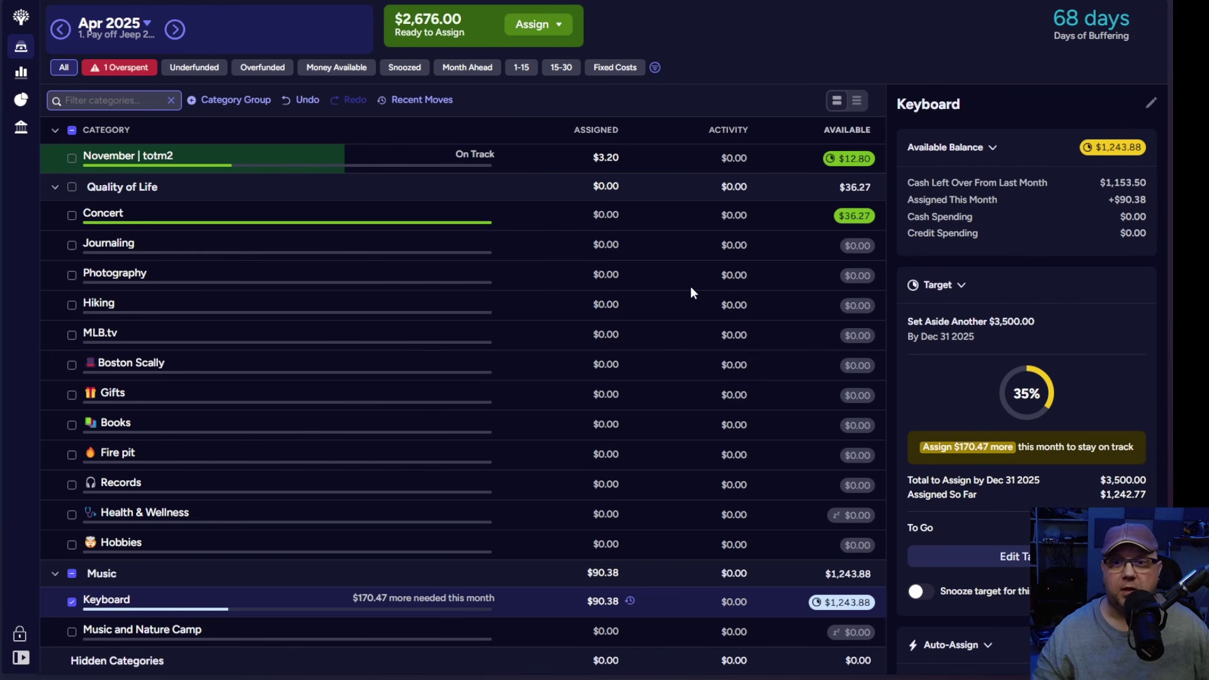
# Step: Assign $1,309.23 to the Mortgage category in Monthly Bills for April 2025
pyautogui.scroll(10, 690, 292)
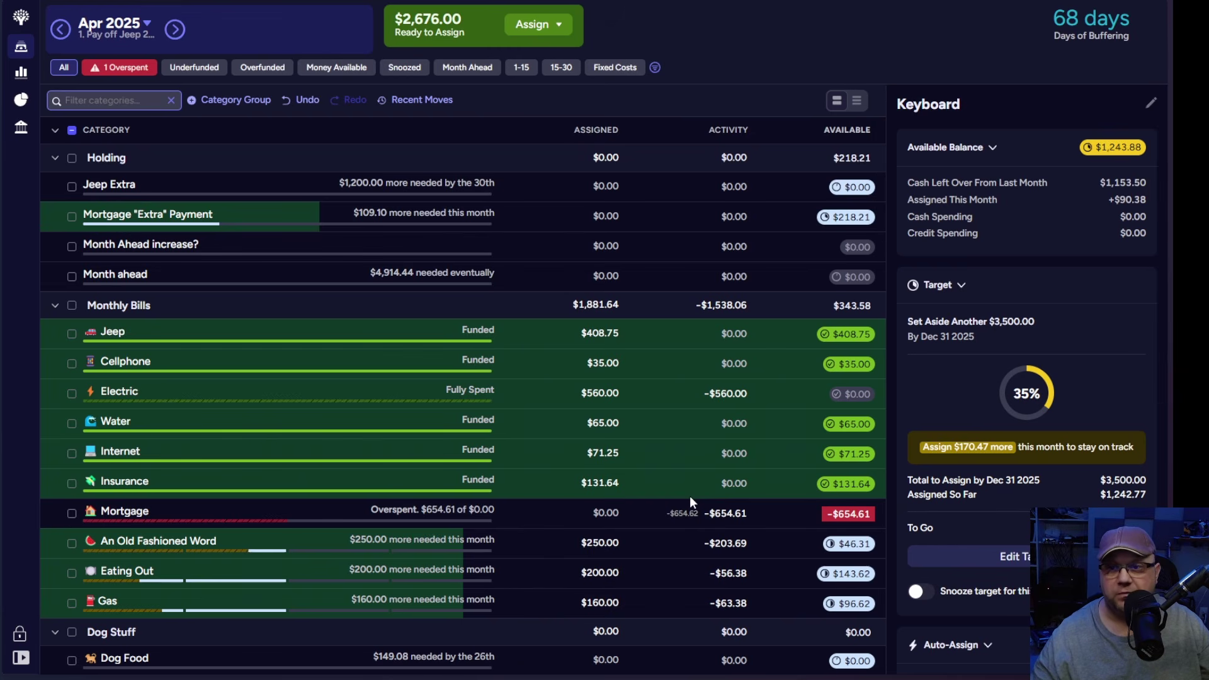
pyautogui.click(572, 515)
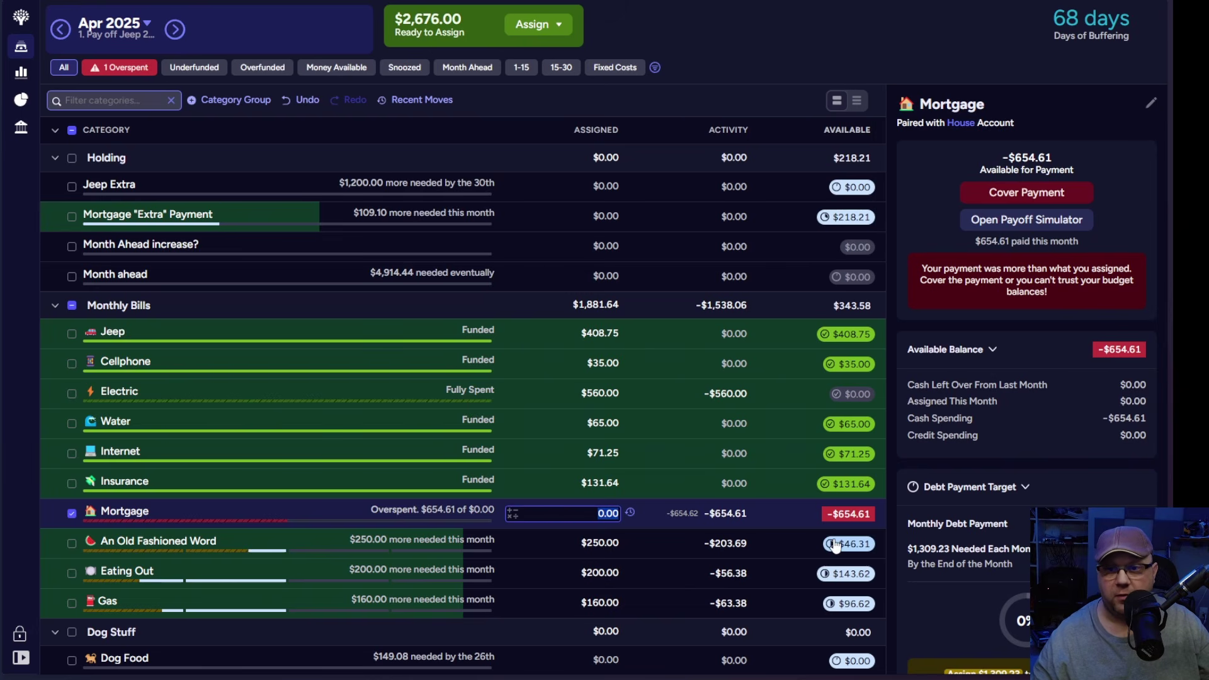
pyautogui.scroll(-2, 1130, 429)
pyautogui.scroll(-3, 1128, 404)
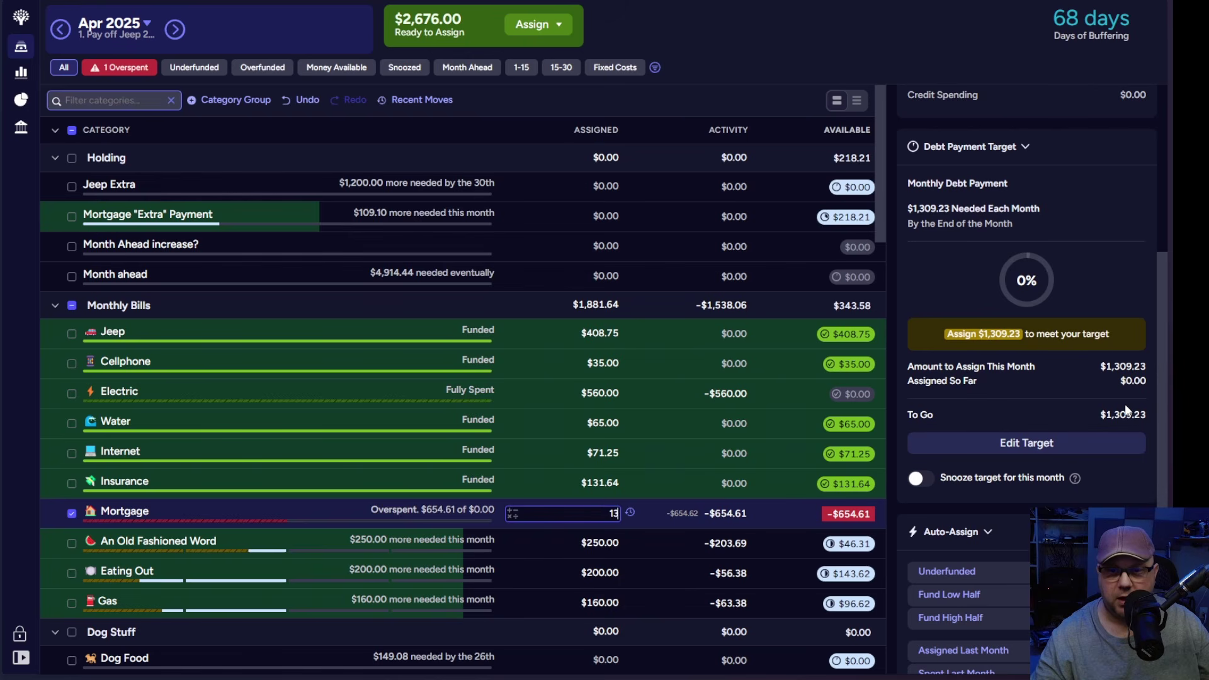
pyautogui.write('1309.23')
pyautogui.press('Return')
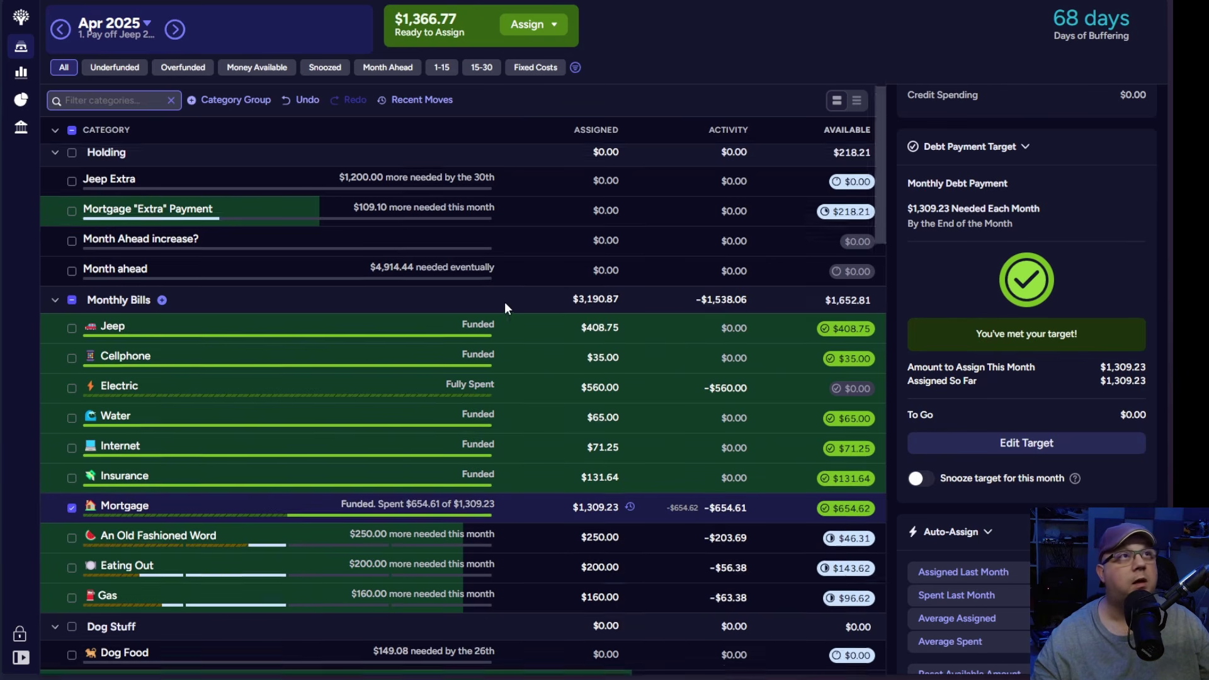
pyautogui.scroll(-2, 505, 308)
pyautogui.scroll(2, 505, 308)
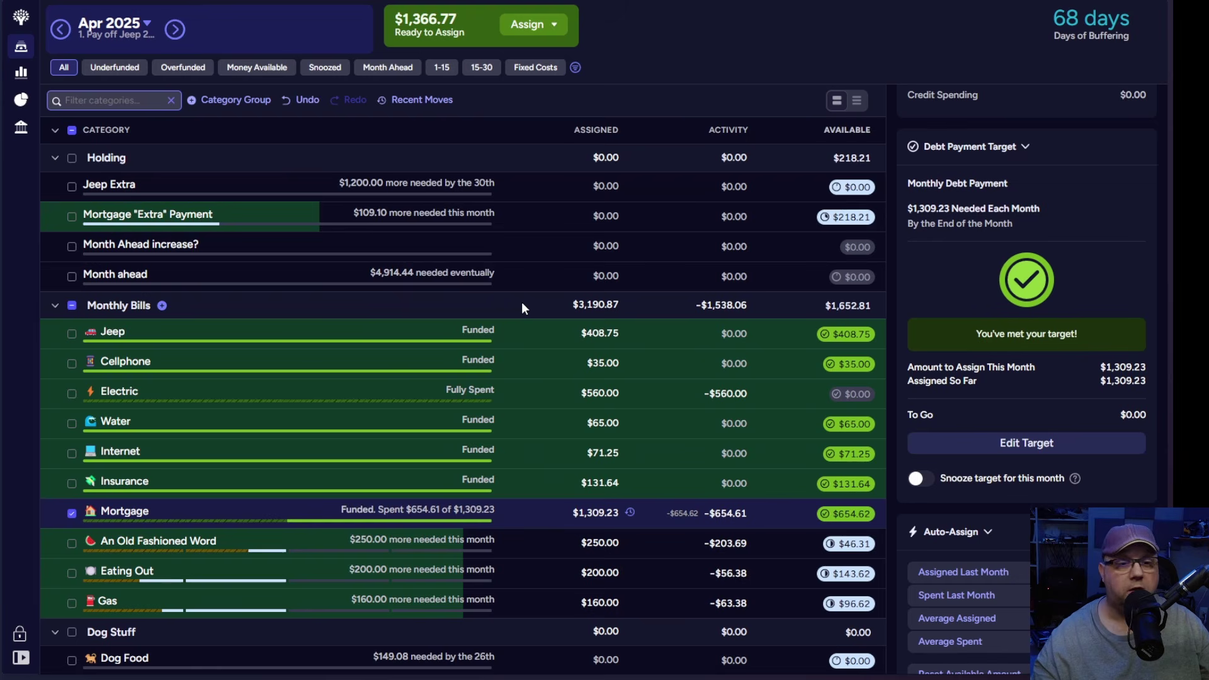
pyautogui.click(526, 275)
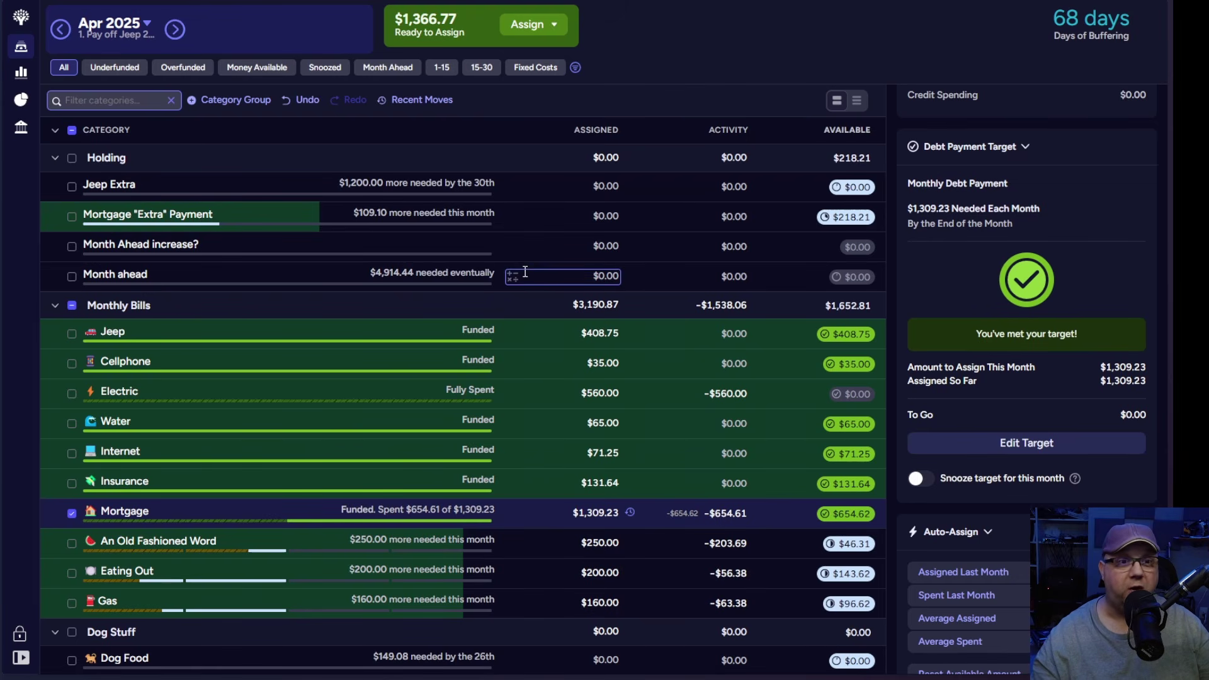
pyautogui.press('Escape')
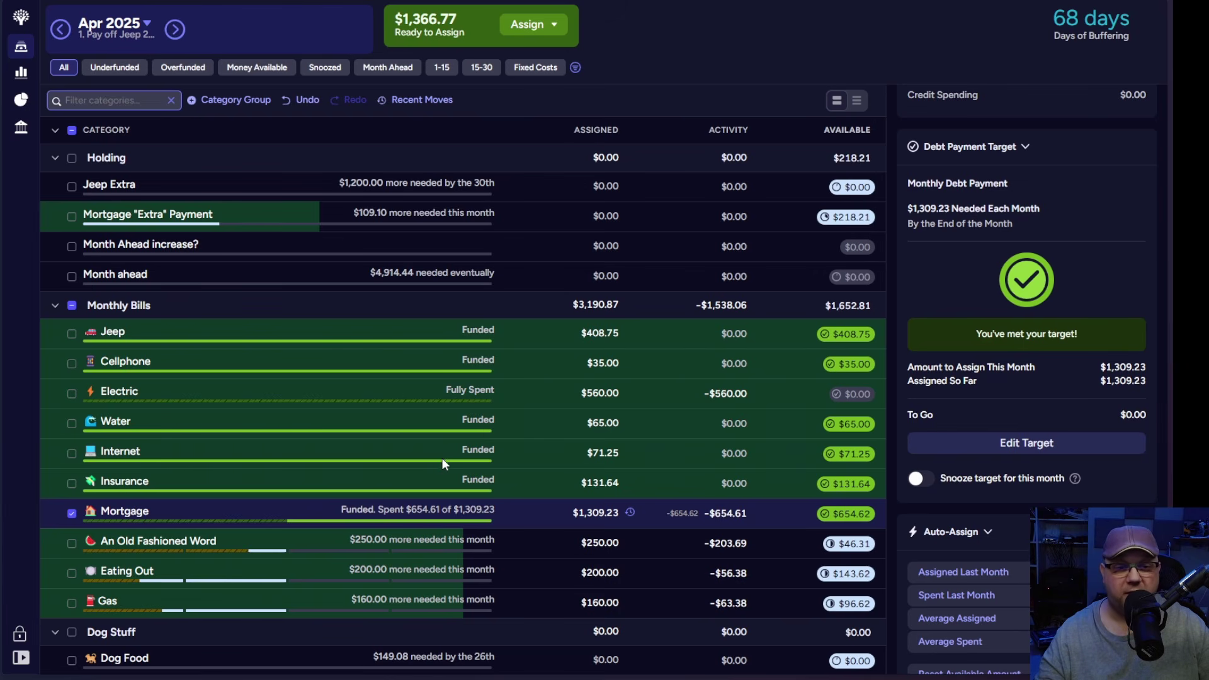
# Step: Set the April assigned amount for An Old Fashioned Word in Monthly Bills to $500
pyautogui.scroll(-2, 442, 458)
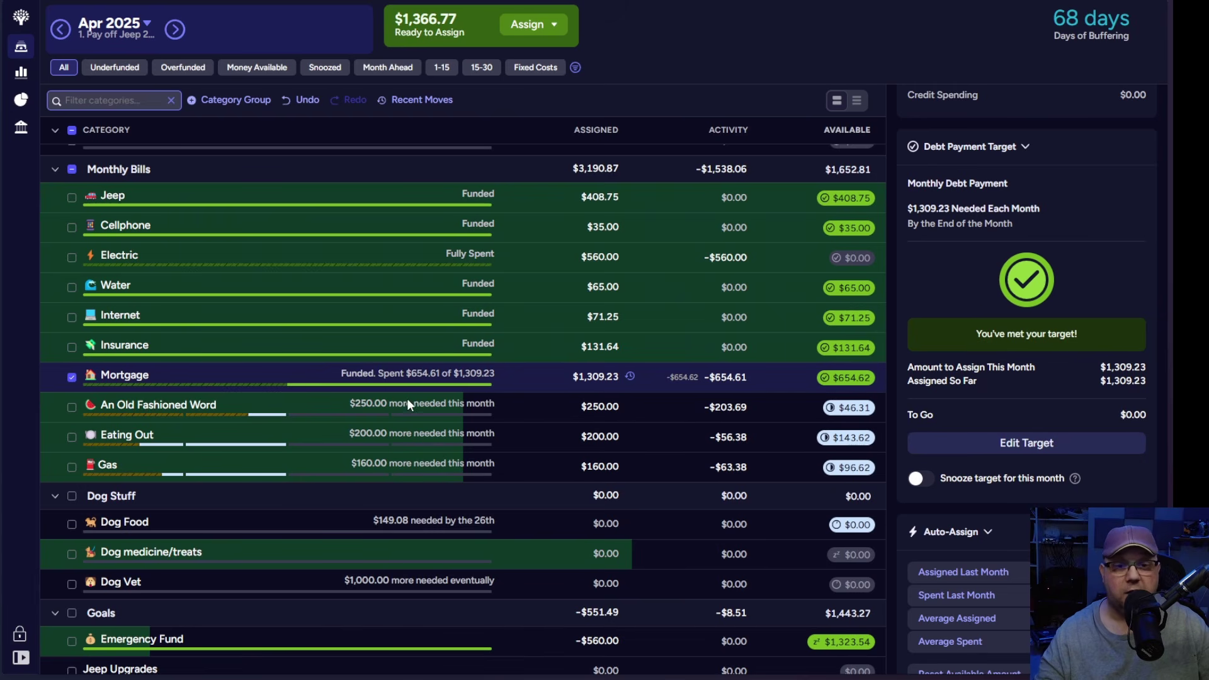
pyautogui.scroll(-1, 414, 398)
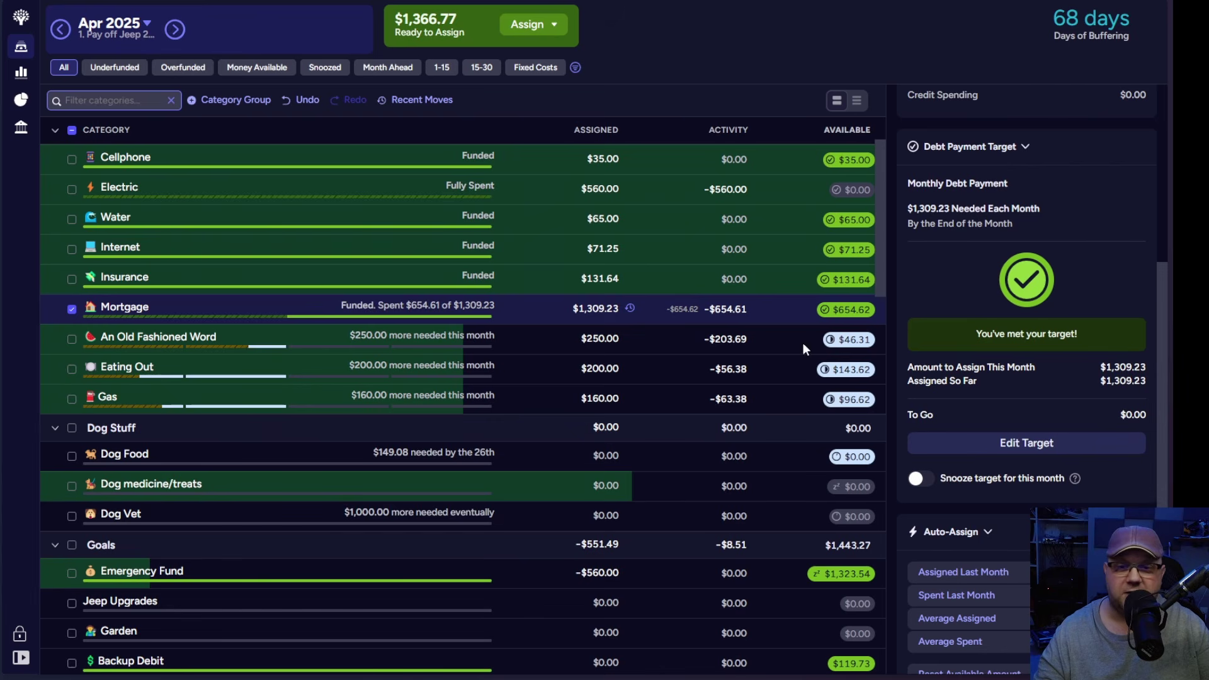
pyautogui.click(592, 341)
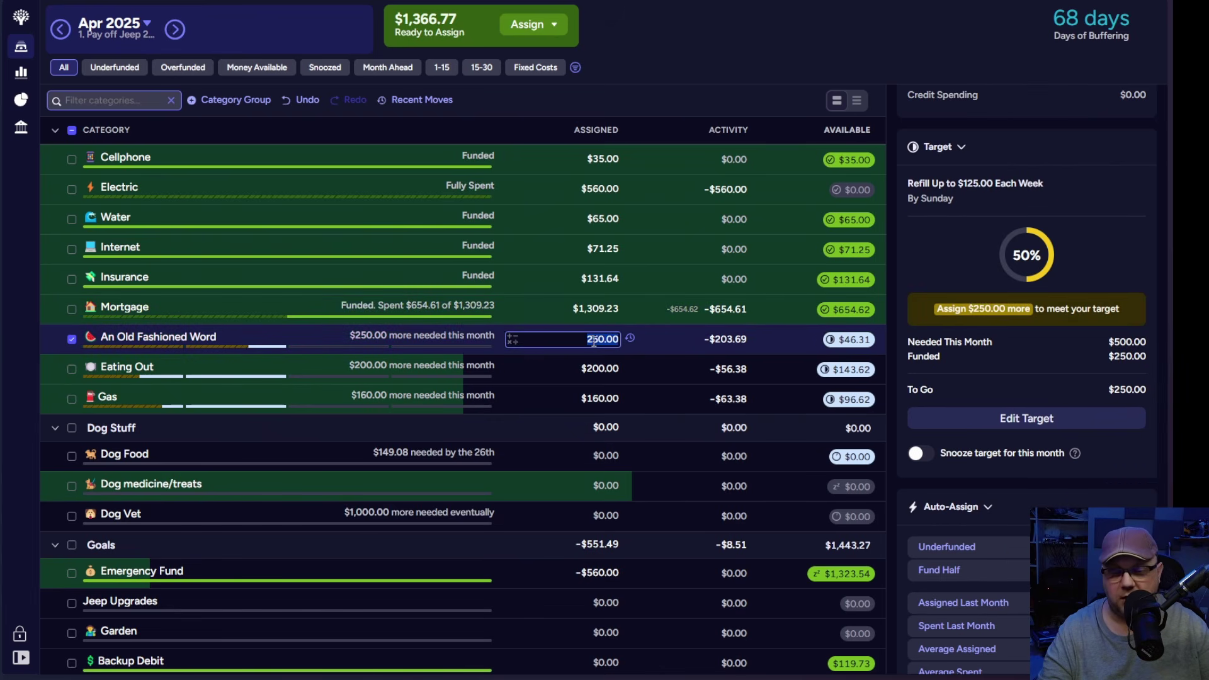
pyautogui.write('500')
pyautogui.press('Return')
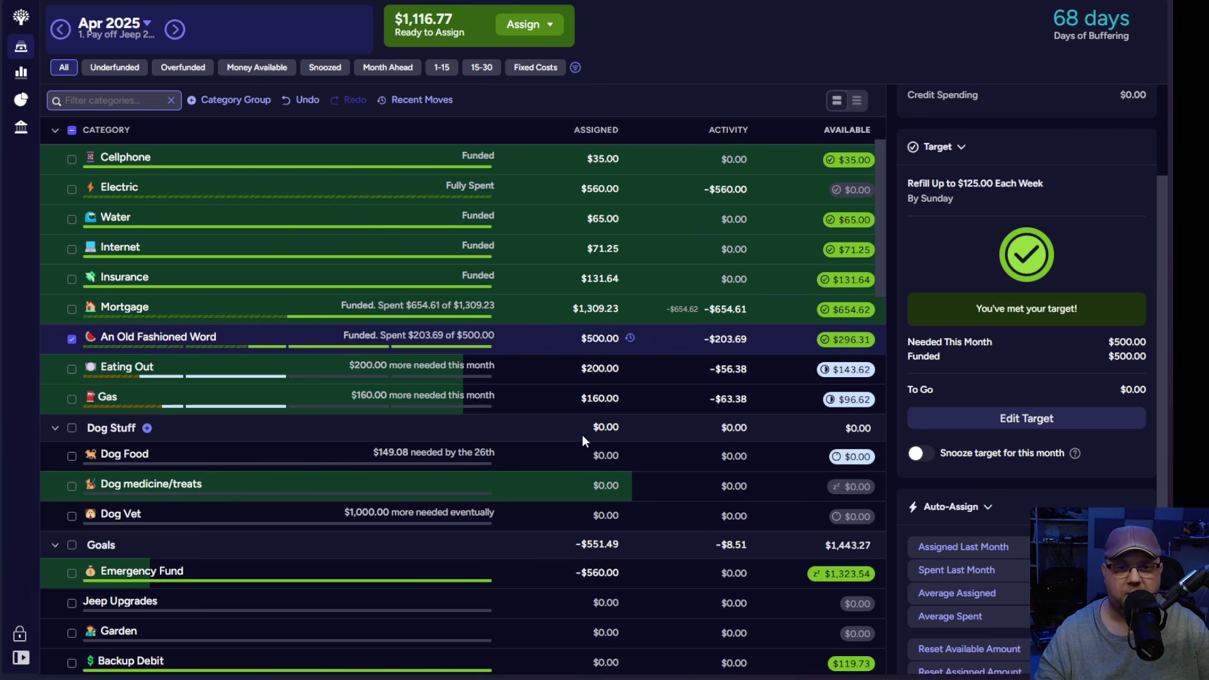
# Step: Set the assigned amounts in Monthly Bills to $400 for Eating Out and $320 for Gas
pyautogui.click(596, 371)
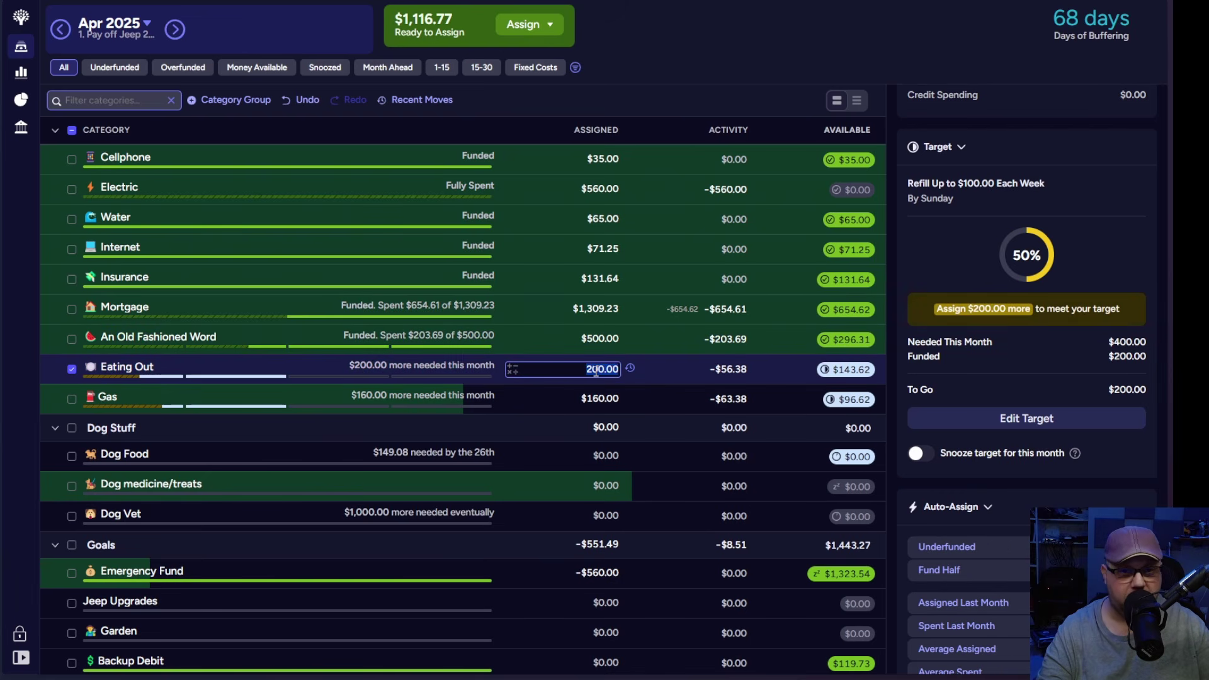
pyautogui.write('400')
pyautogui.press('Return')
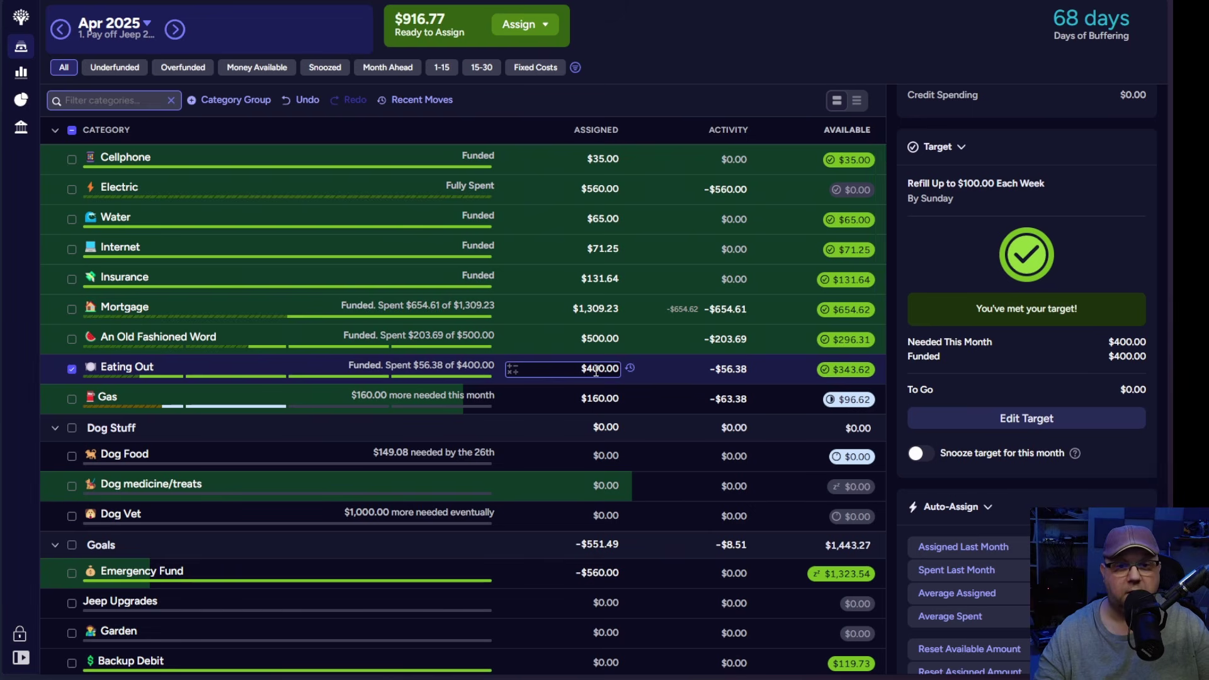
pyautogui.click(603, 403)
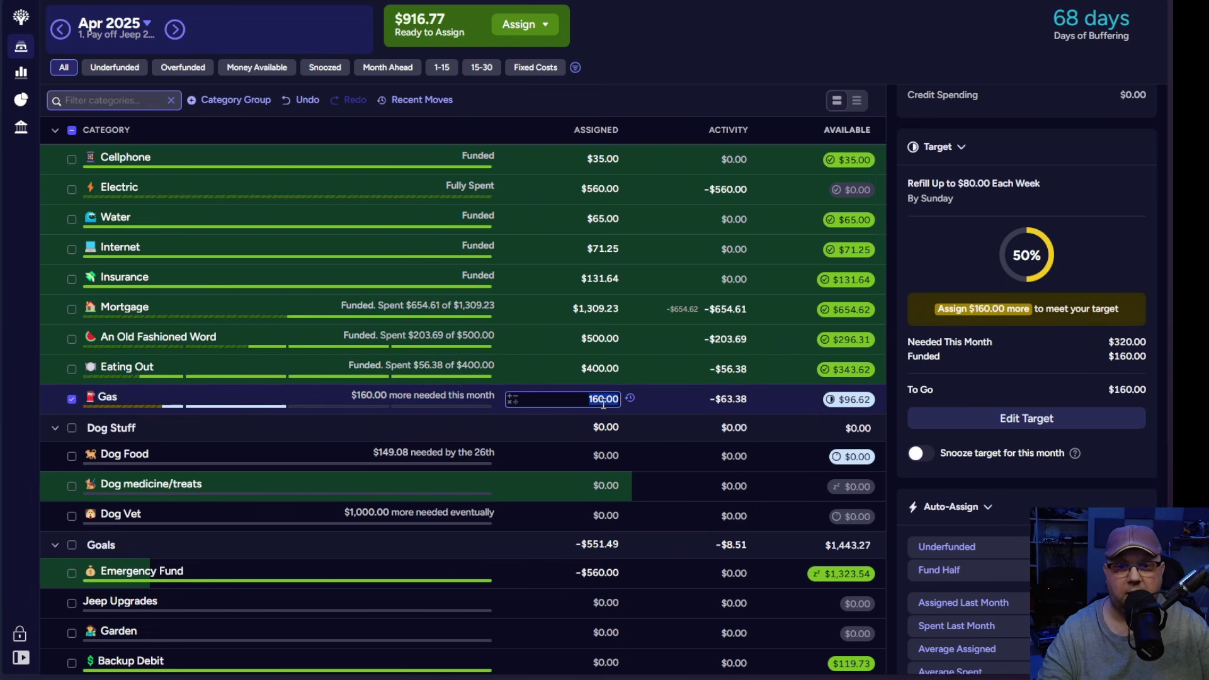
pyautogui.write('320')
pyautogui.press('Return')
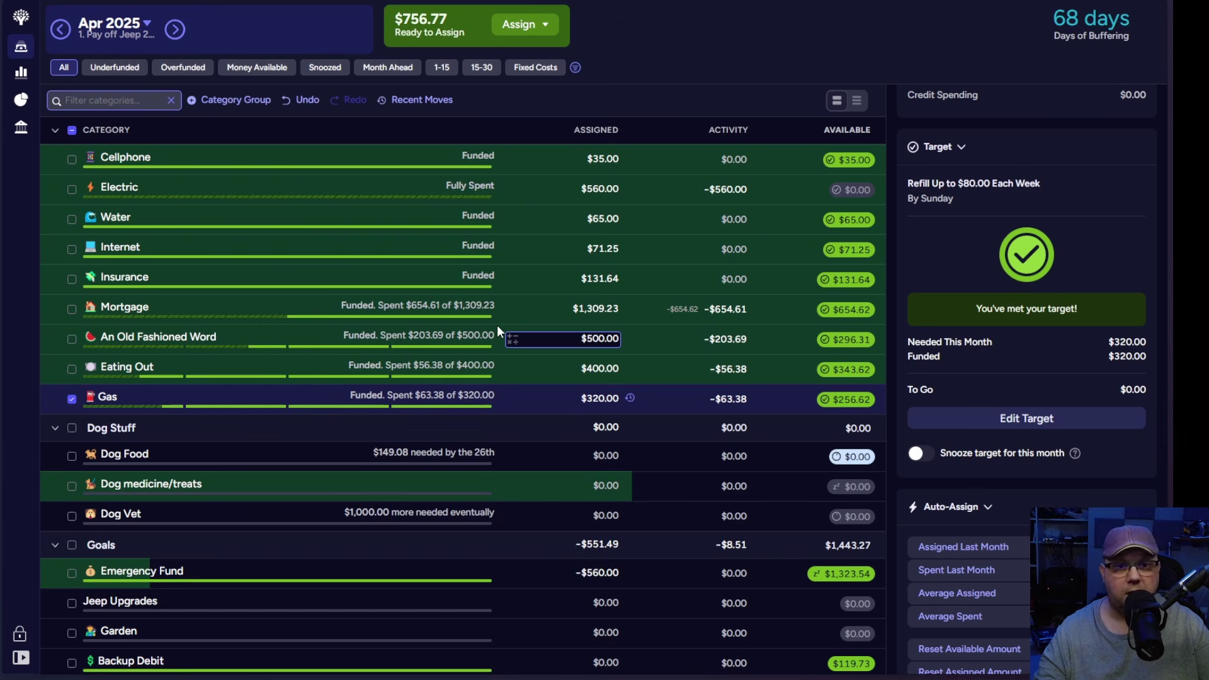
# Step: Add $282.30 to the amount already assigned to the Keyboard category in the Music group
pyautogui.scroll(-2, 496, 325)
pyautogui.scroll(-2, 497, 325)
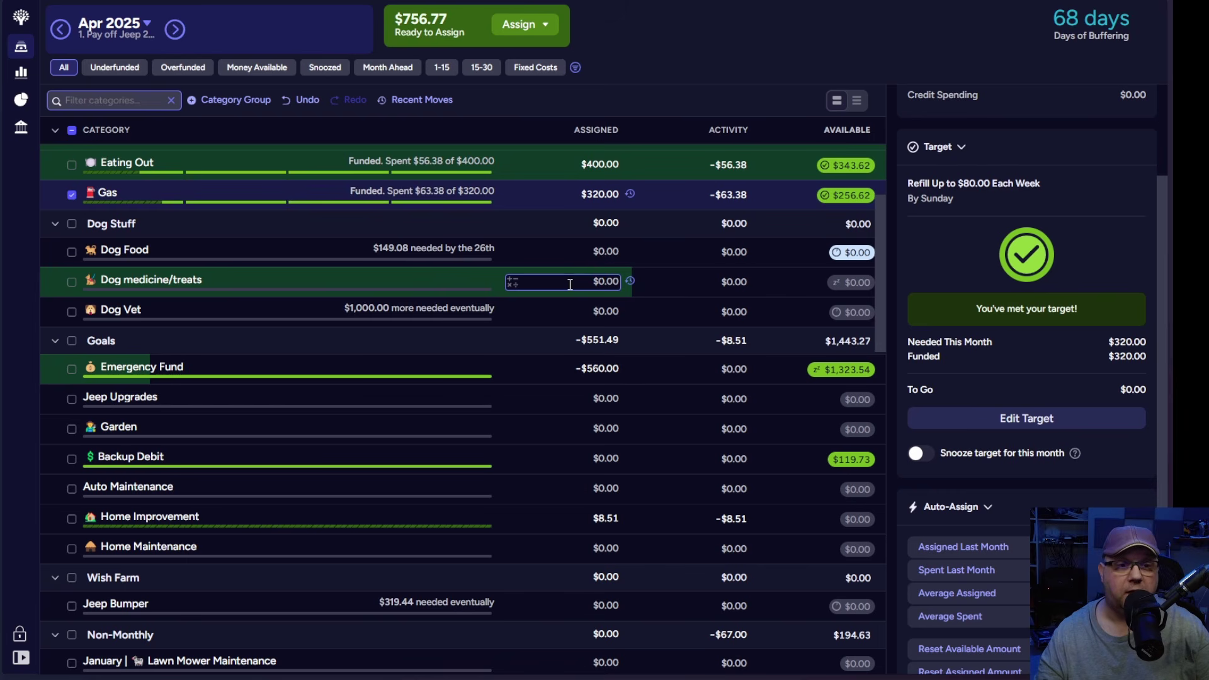
pyautogui.scroll(-3, 561, 290)
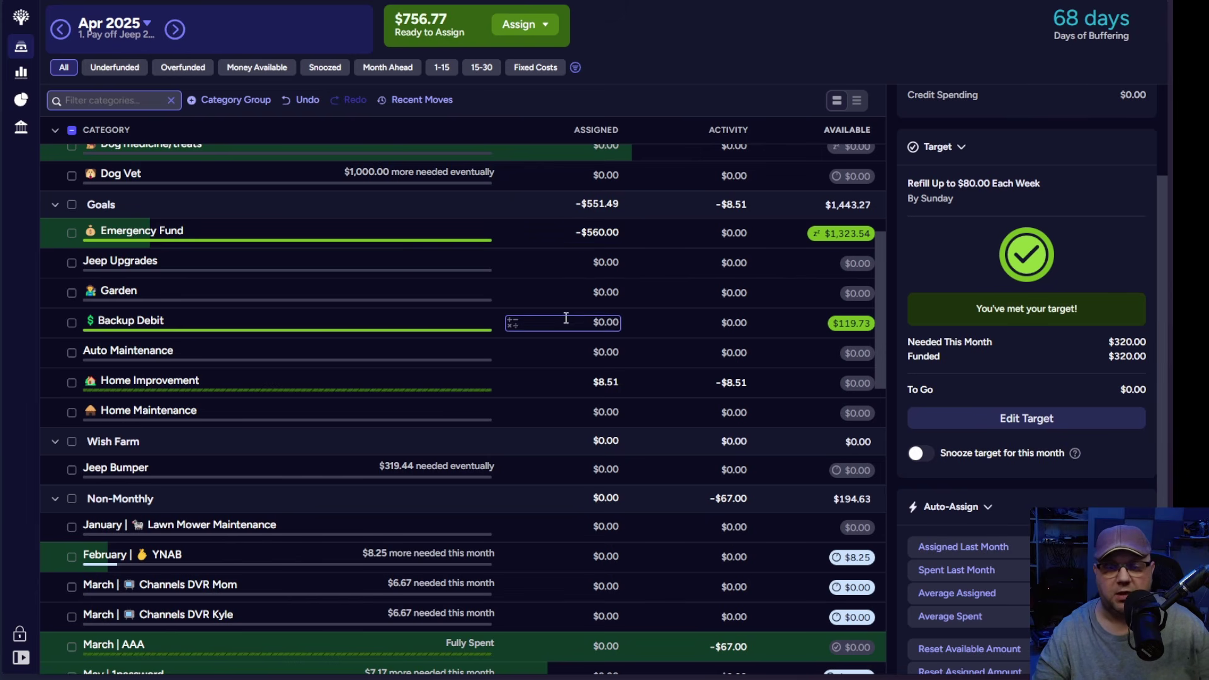
pyautogui.scroll(-15, 639, 234)
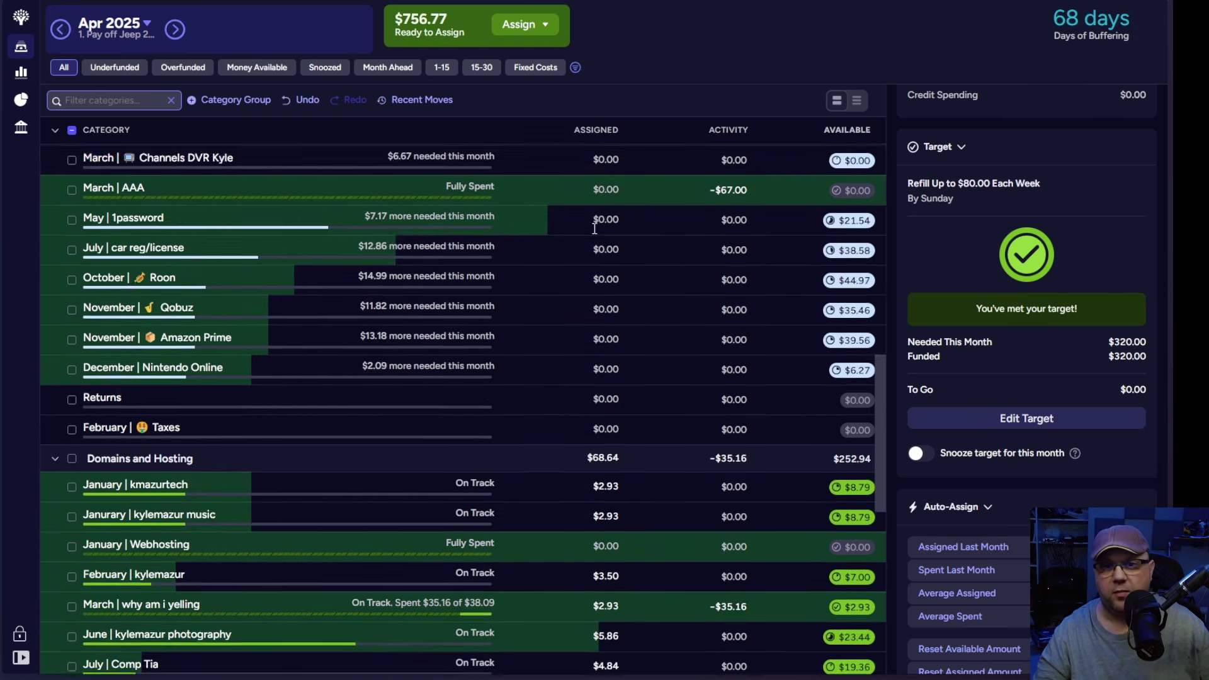
pyautogui.scroll(-1, 595, 229)
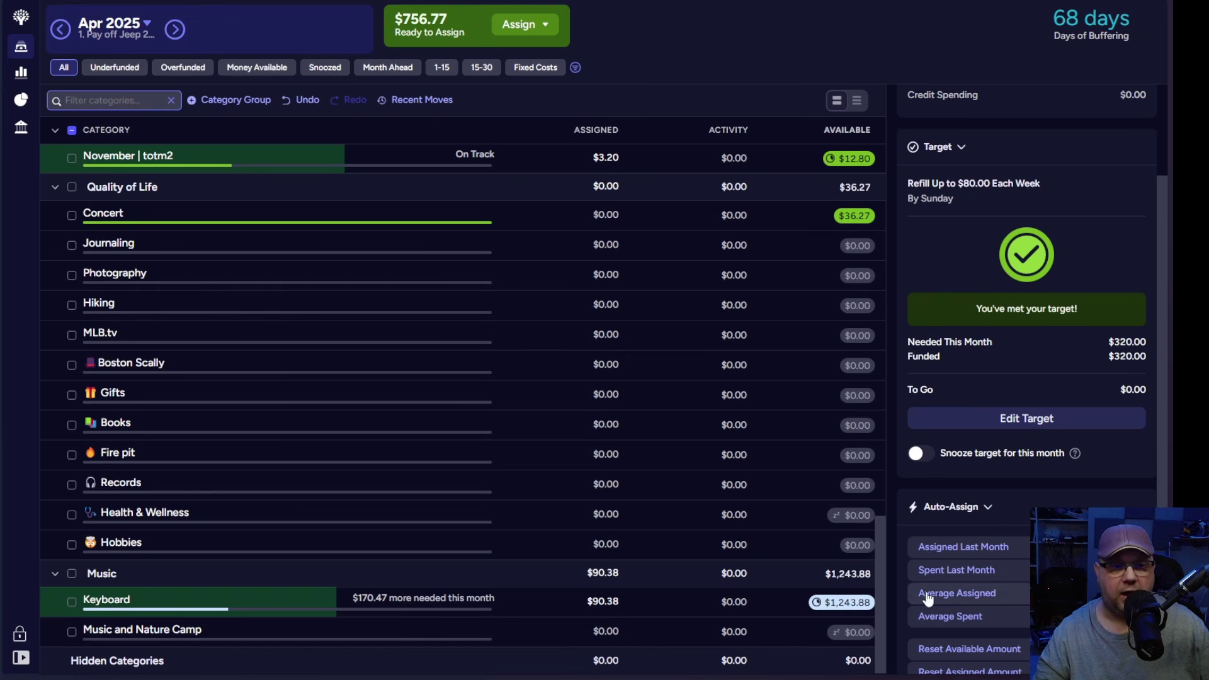
pyautogui.click(598, 601)
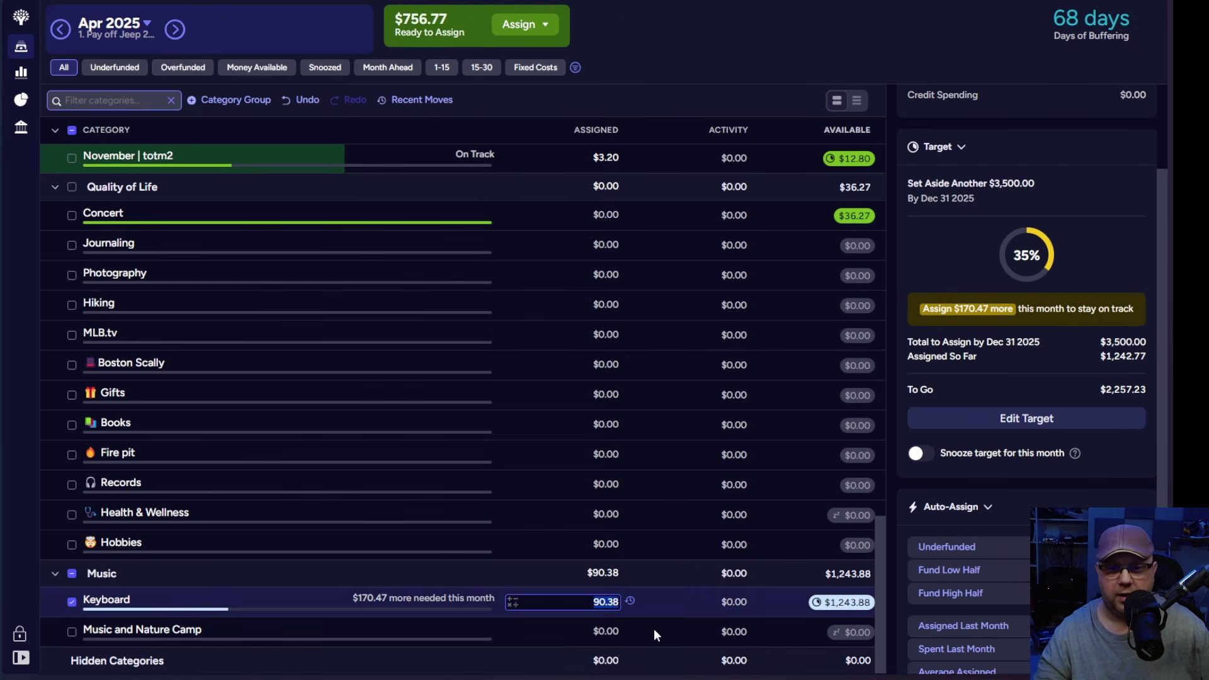
pyautogui.write('+28')
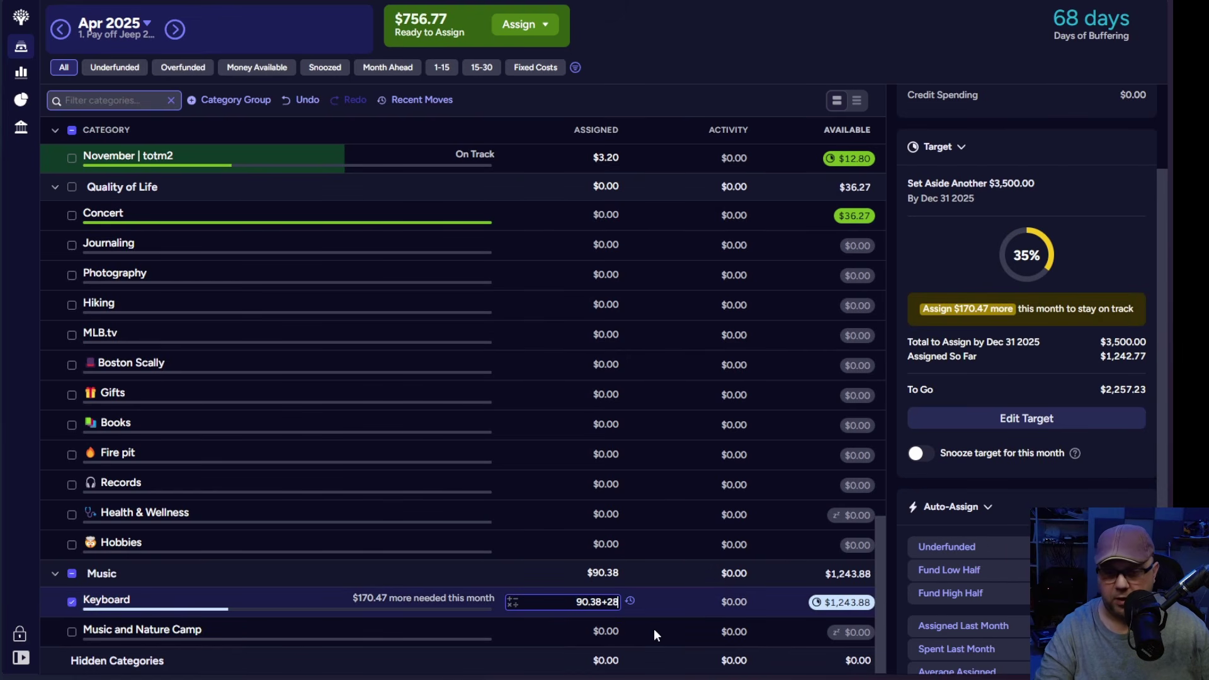
pyautogui.write('2.30')
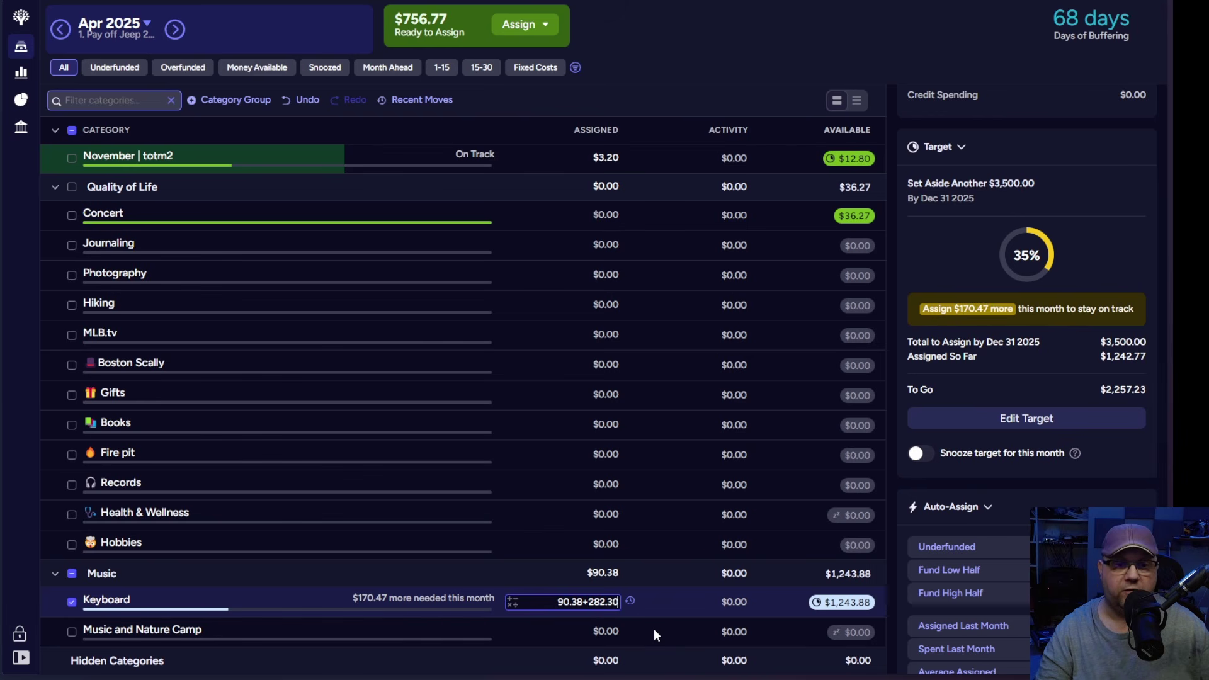
pyautogui.press('Return')
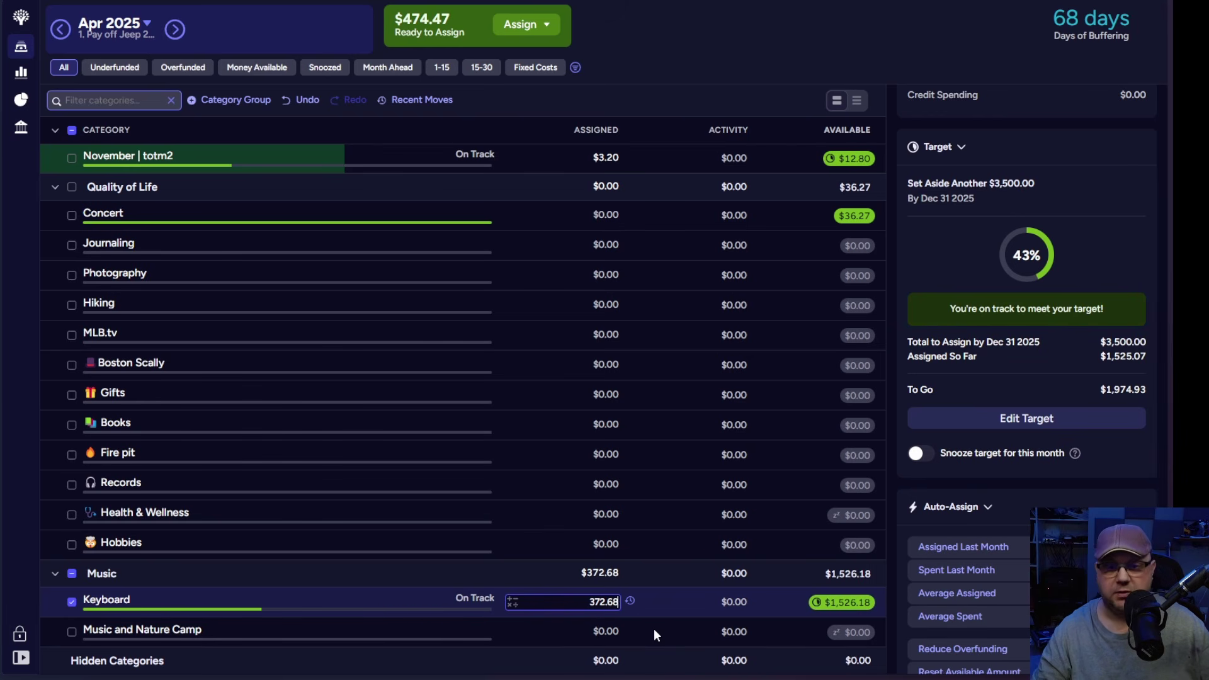
# Step: Select the whole Non-Monthly category group and auto-assign its underfunded amounts
pyautogui.scroll(14, 617, 534)
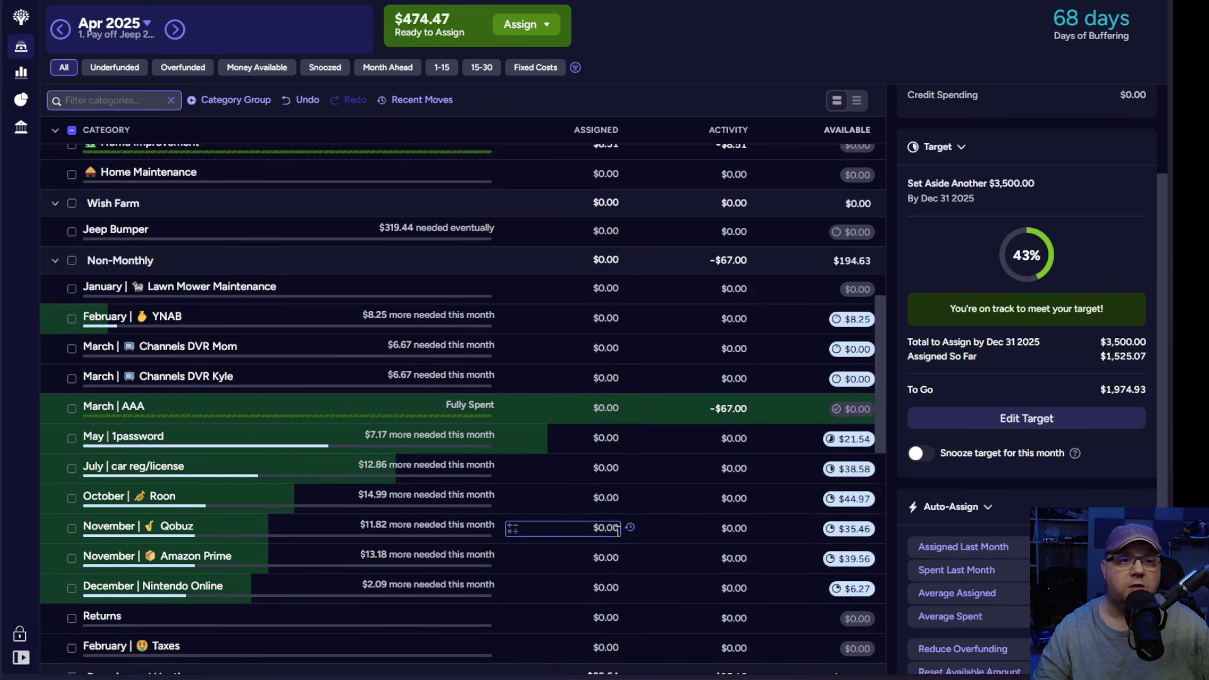
pyautogui.scroll(5, 617, 532)
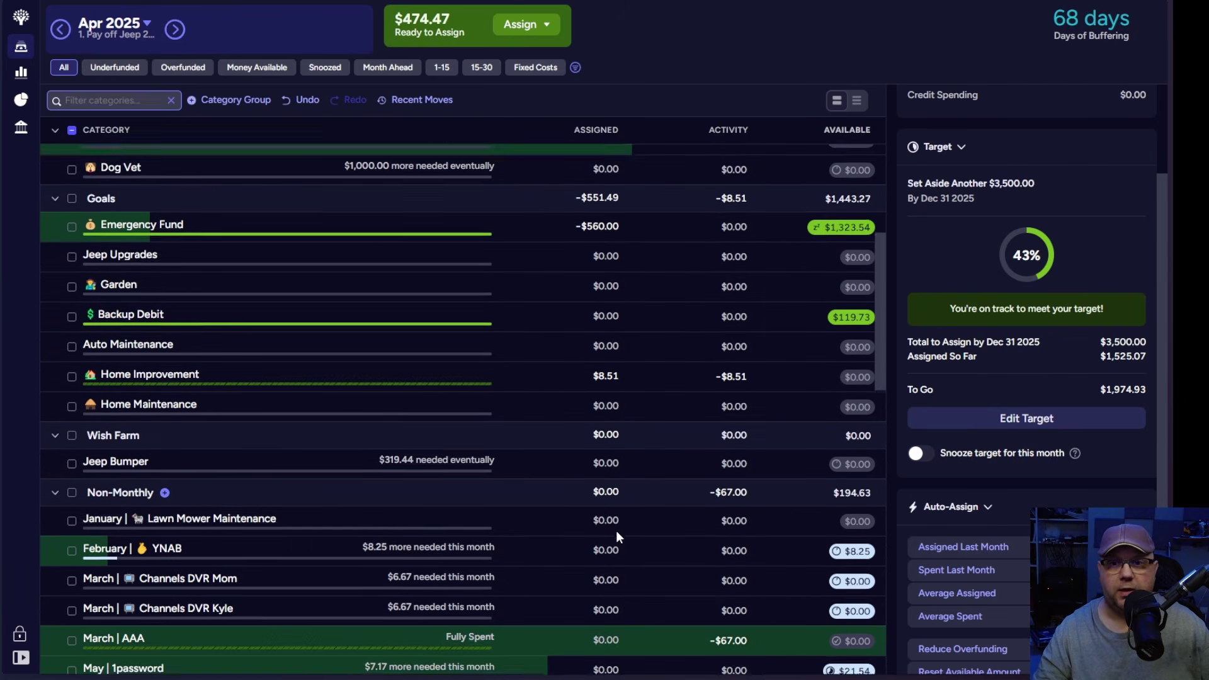
pyautogui.scroll(-1, 617, 535)
pyautogui.scroll(-1, 617, 535)
pyautogui.scroll(1, 618, 535)
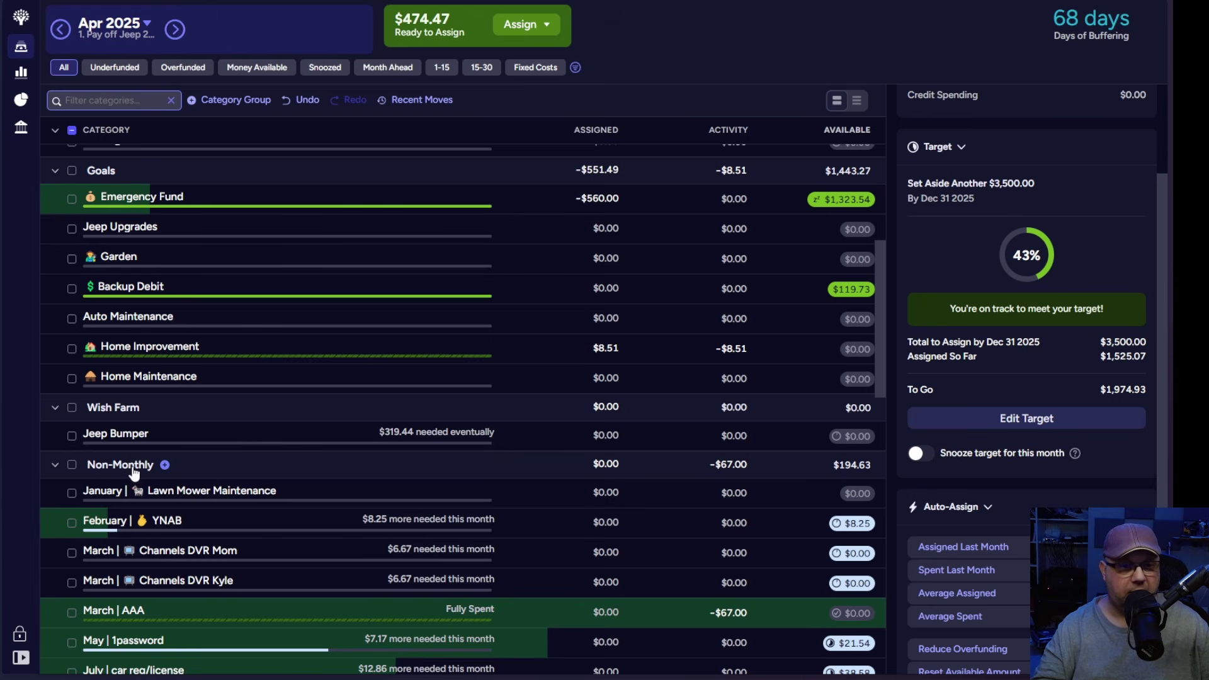
pyautogui.scroll(-2, 247, 464)
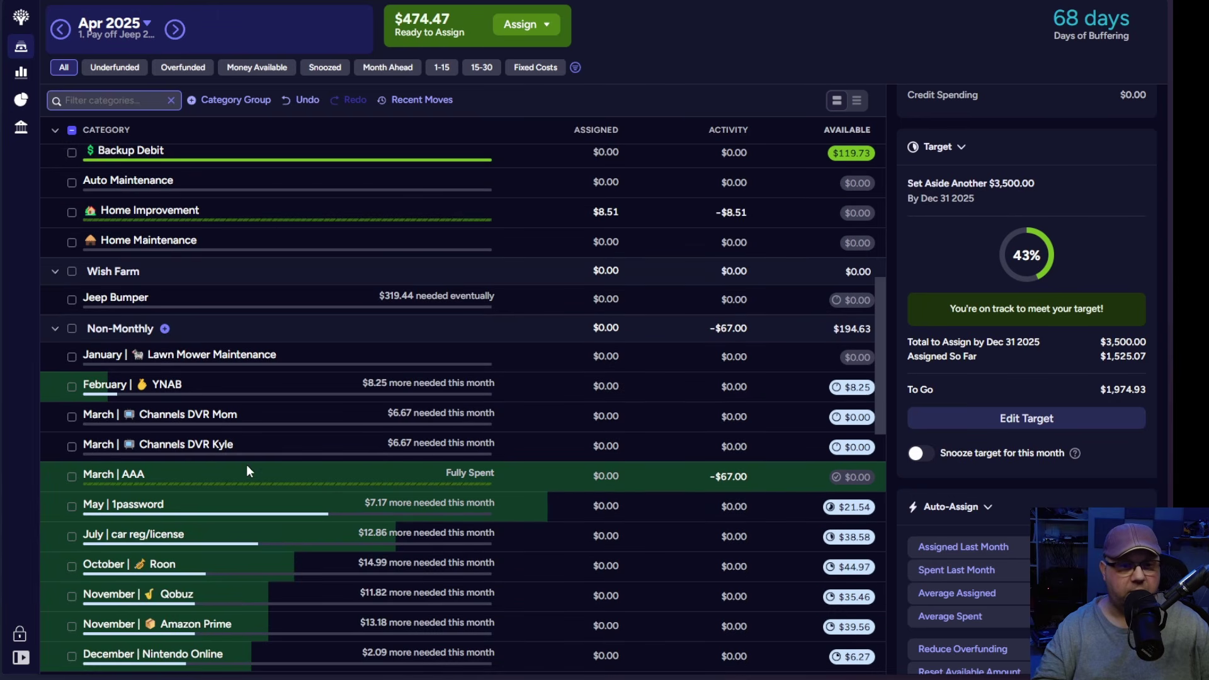
pyautogui.click(72, 328)
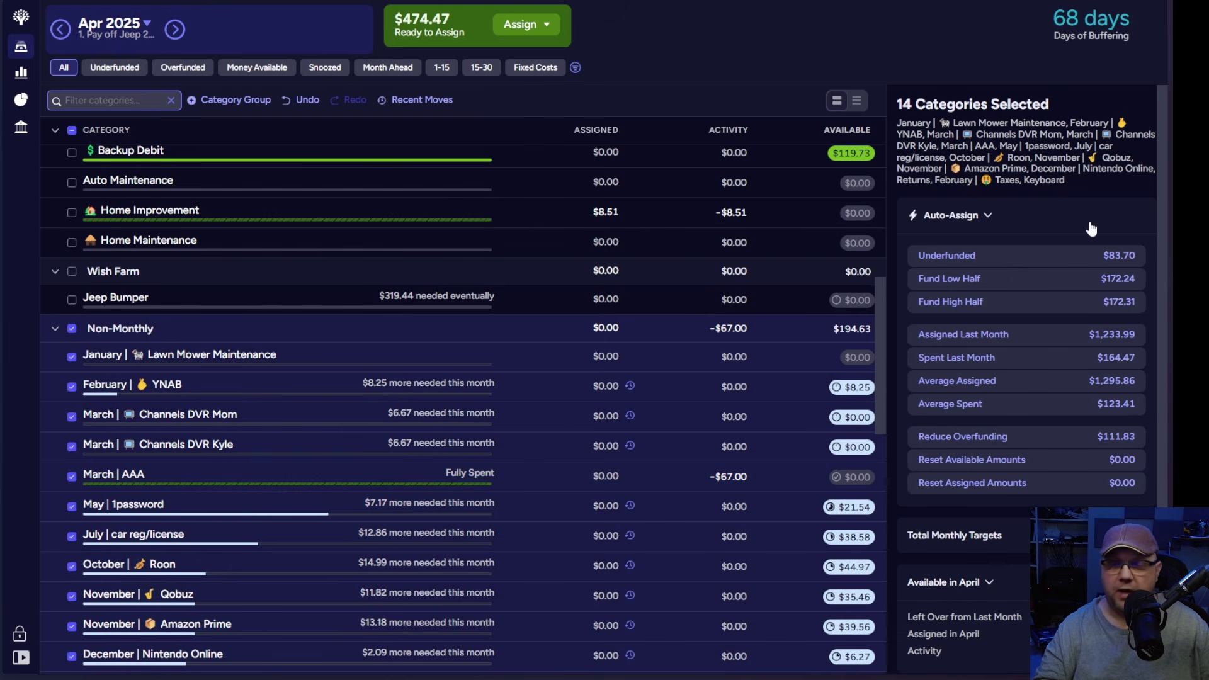
pyautogui.click(947, 255)
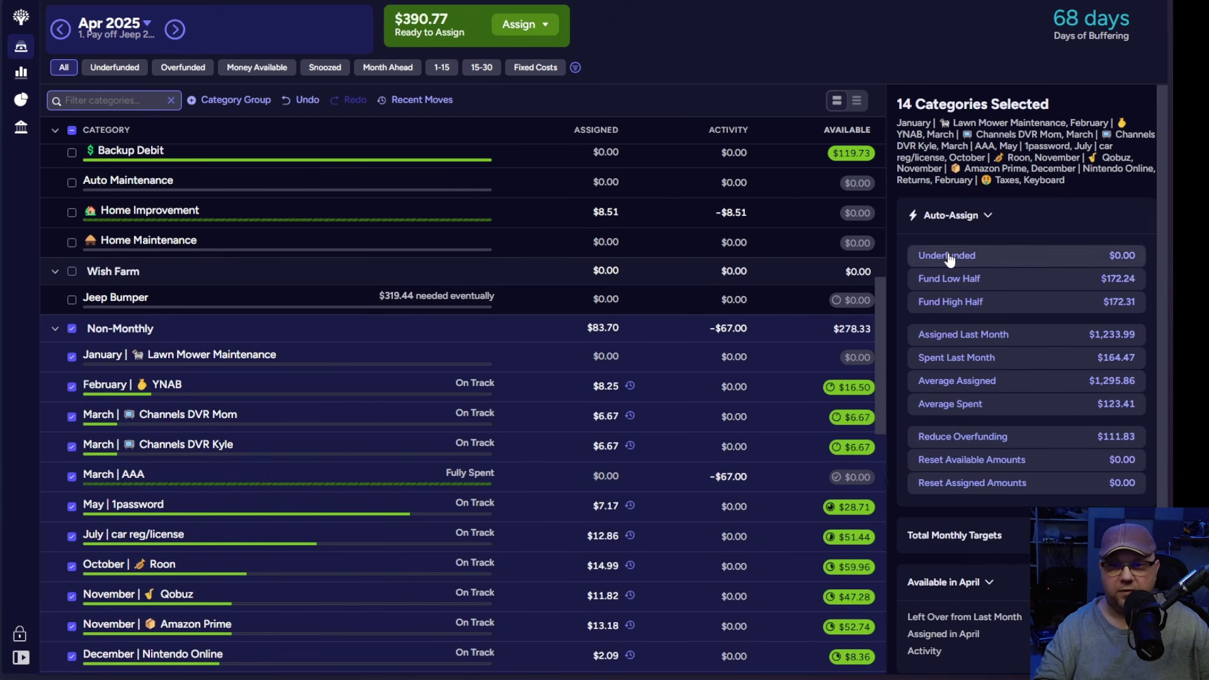
# Step: Review the funding of the Domains and Hosting, Quality of Life and Music categories
pyautogui.scroll(-5, 513, 460)
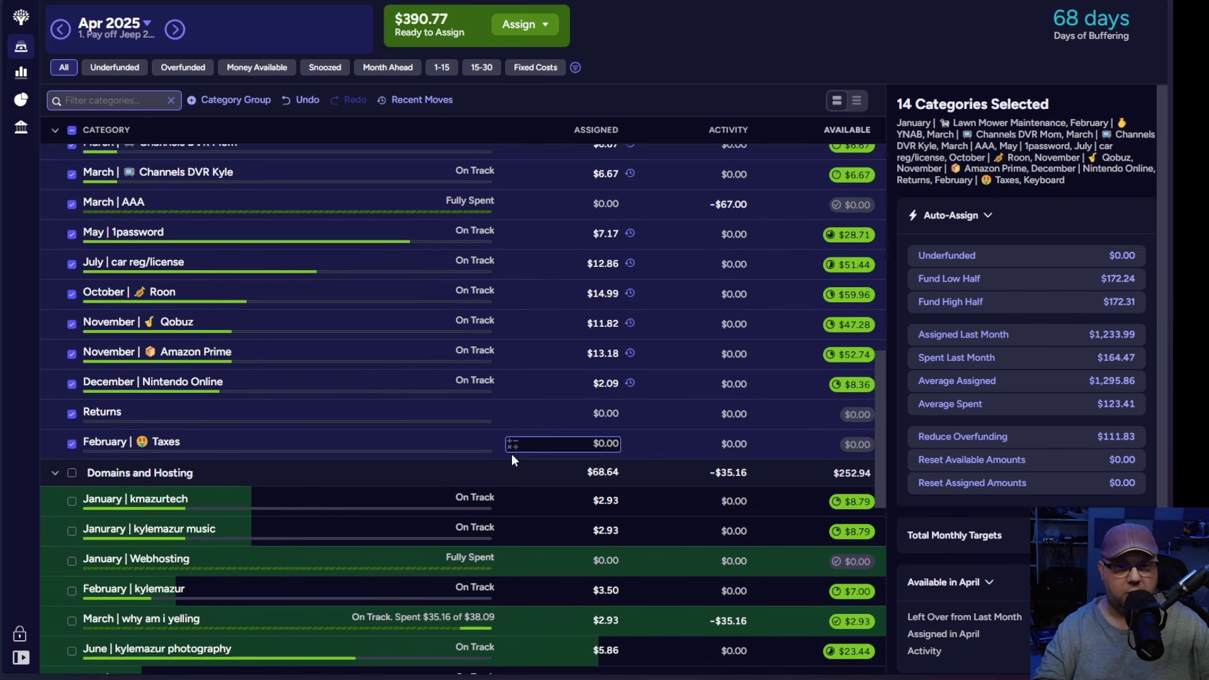
pyautogui.scroll(-3, 512, 453)
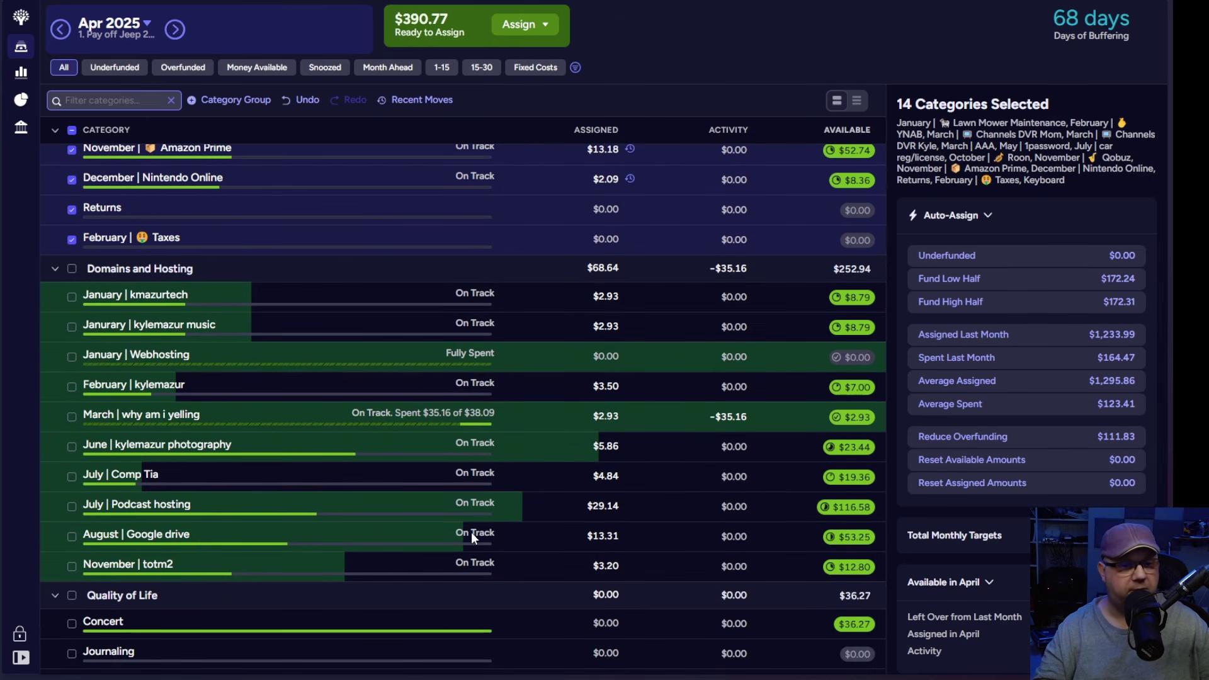
pyautogui.scroll(-1, 471, 531)
pyautogui.scroll(-3, 472, 534)
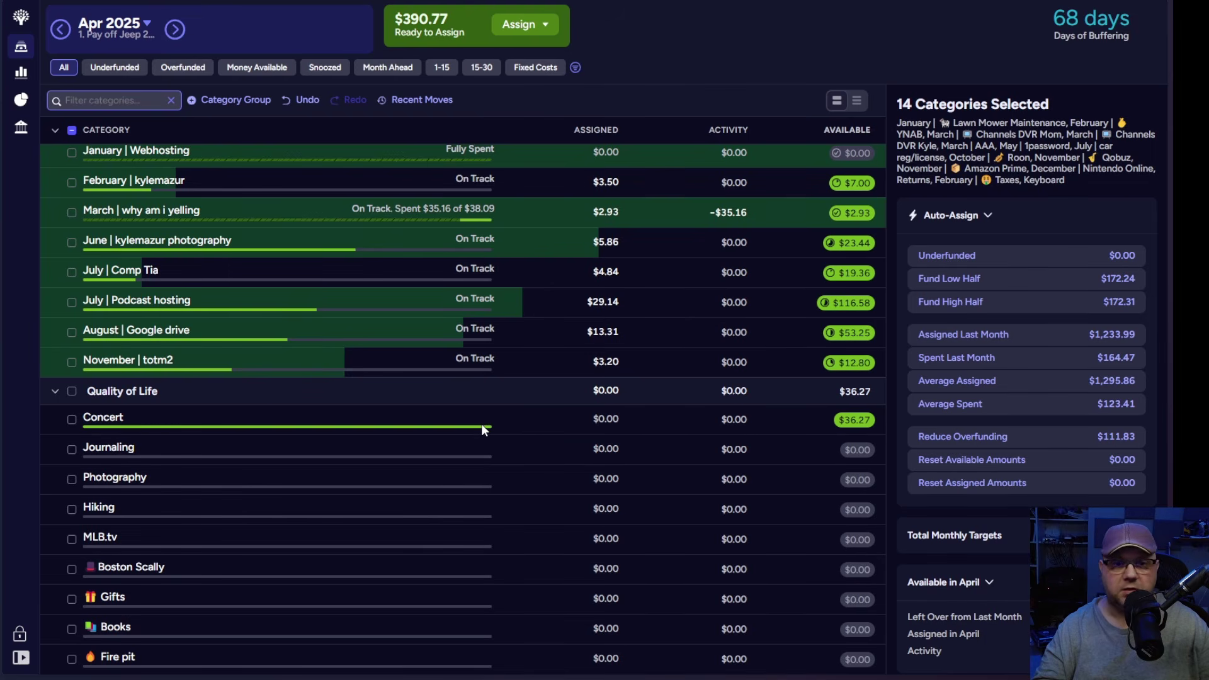
pyautogui.scroll(-2, 482, 428)
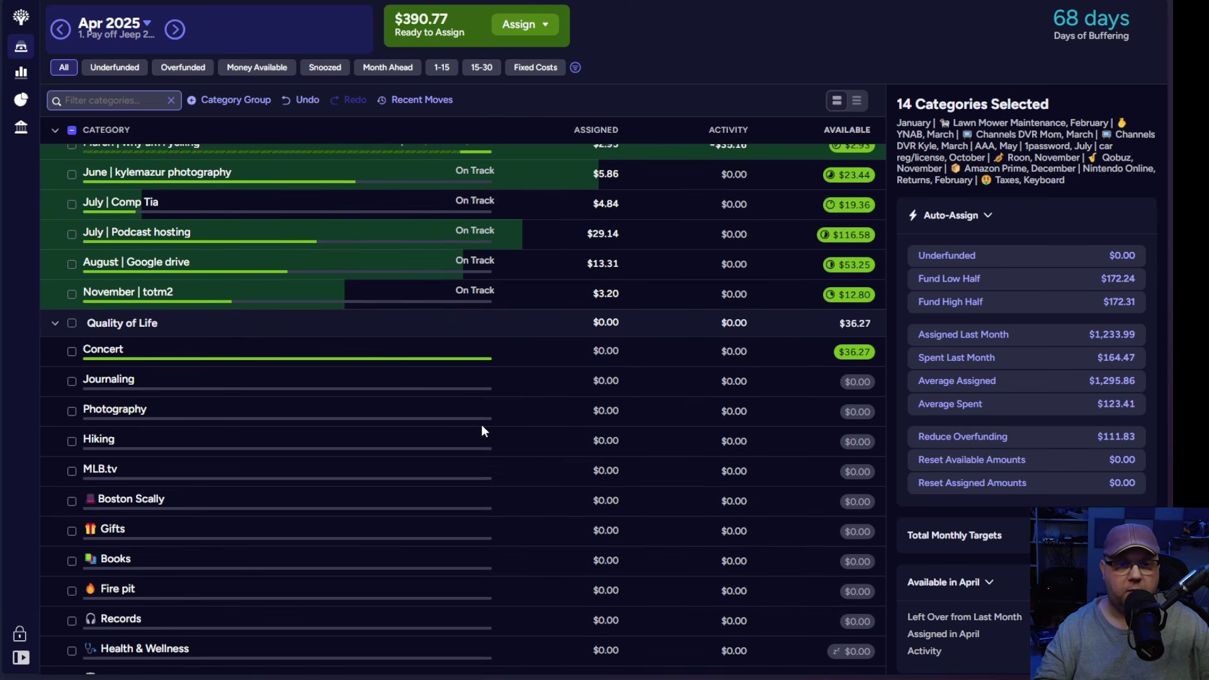
pyautogui.scroll(-4, 481, 425)
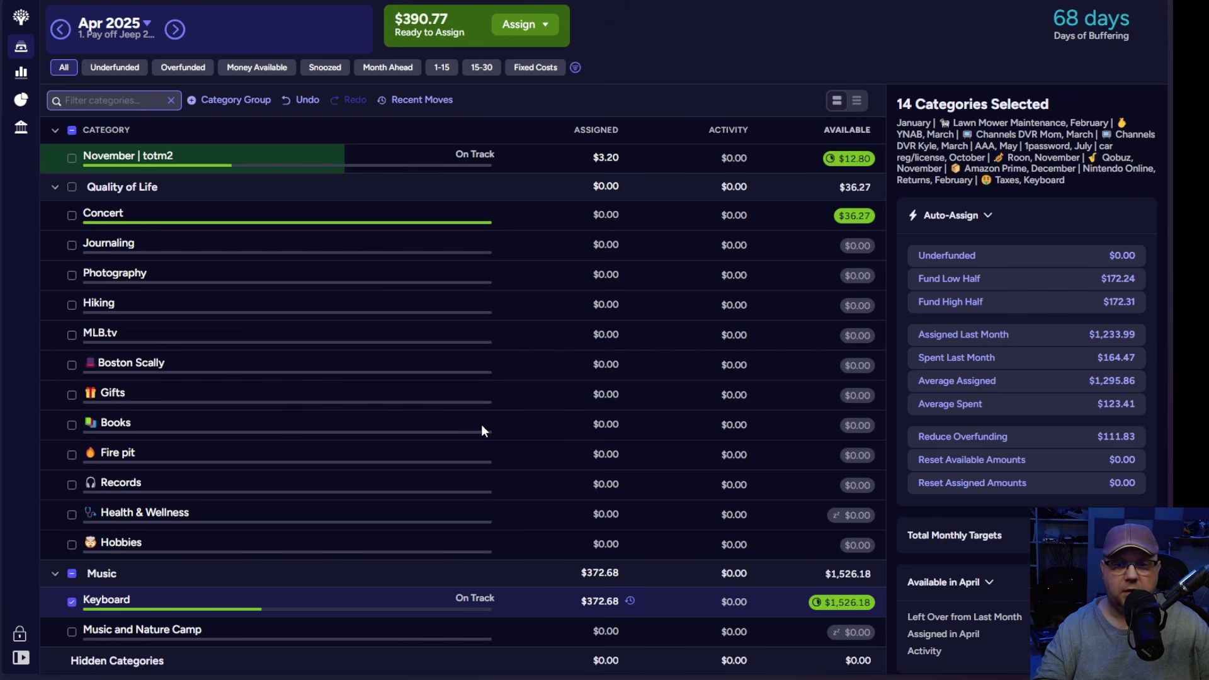
pyautogui.click(568, 455)
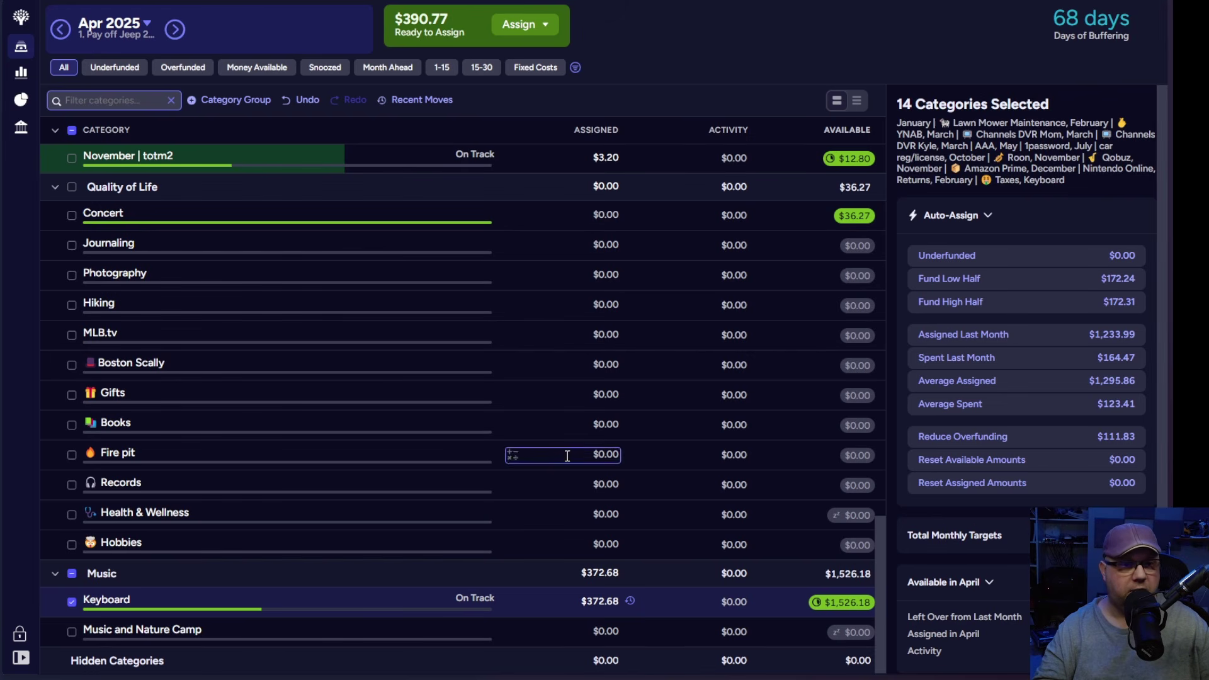
# Step: Filter the budget to underfunded categories and assign $109.10 to Mortgage "Extra" Payment in the Holding group
pyautogui.scroll(20, 269, 430)
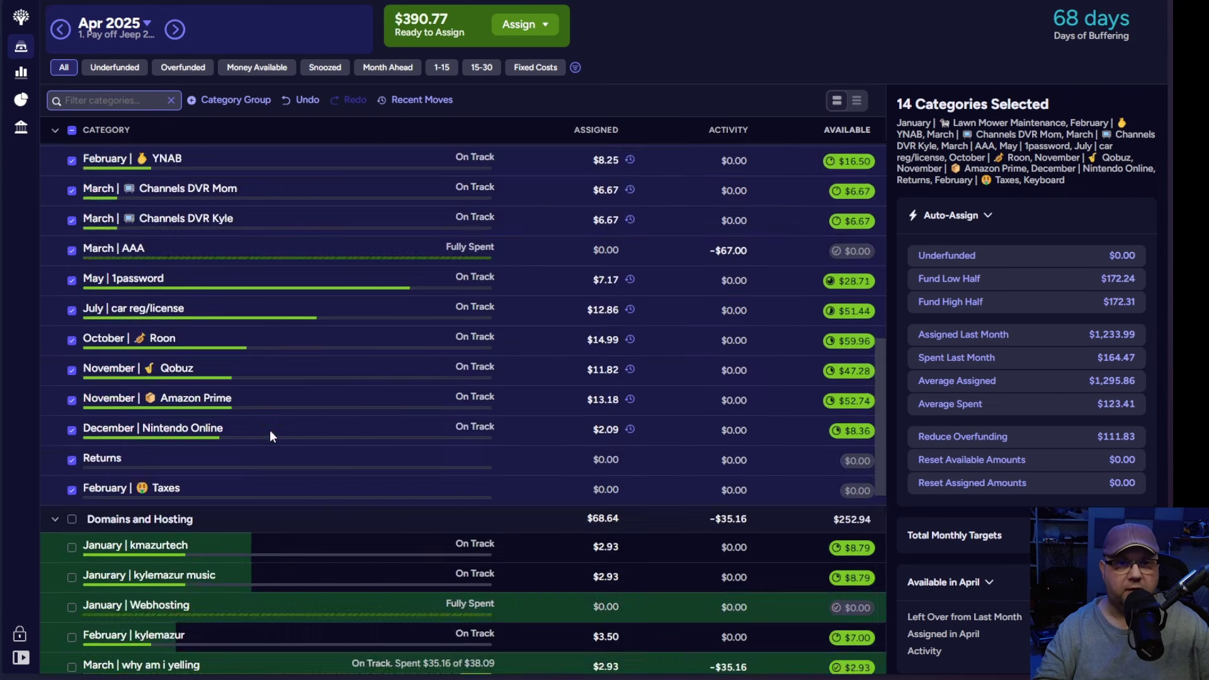
pyautogui.scroll(15, 269, 429)
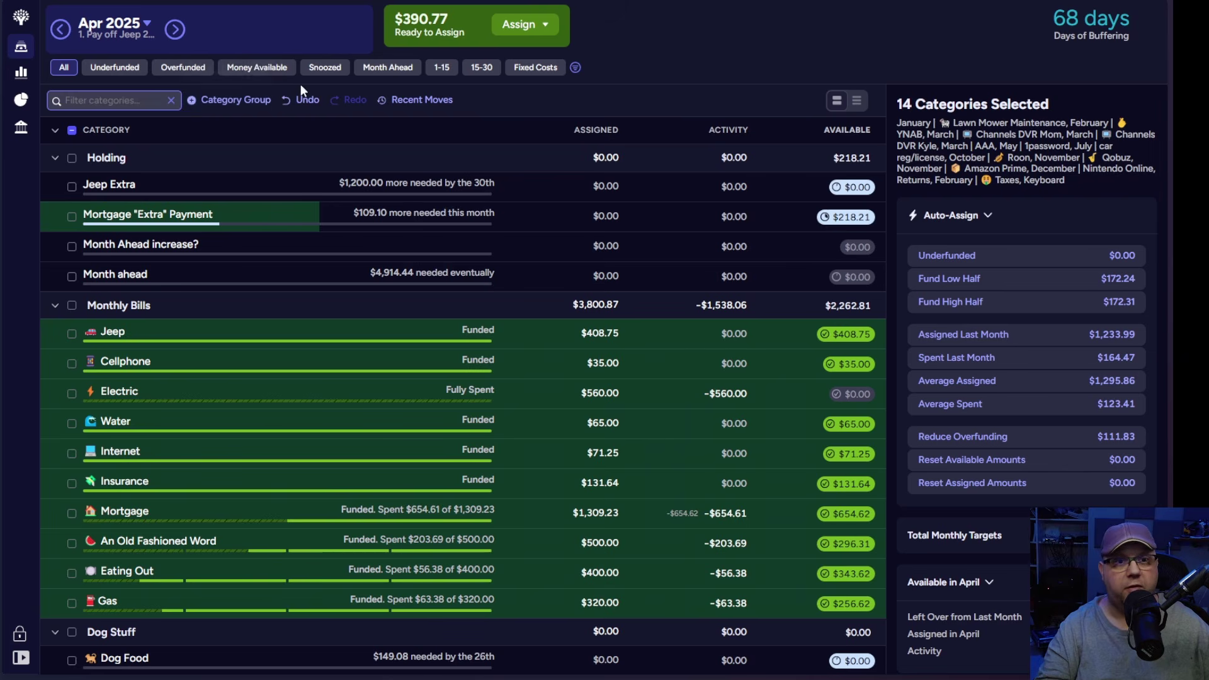
pyautogui.click(119, 69)
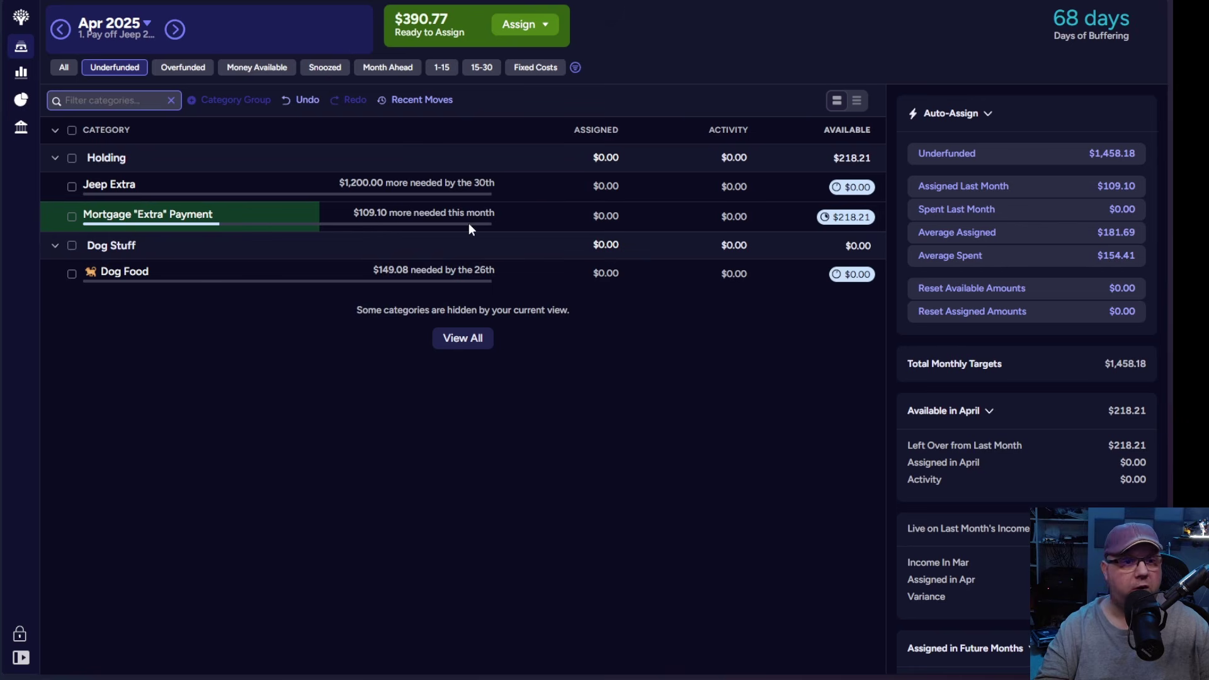
pyautogui.click(590, 217)
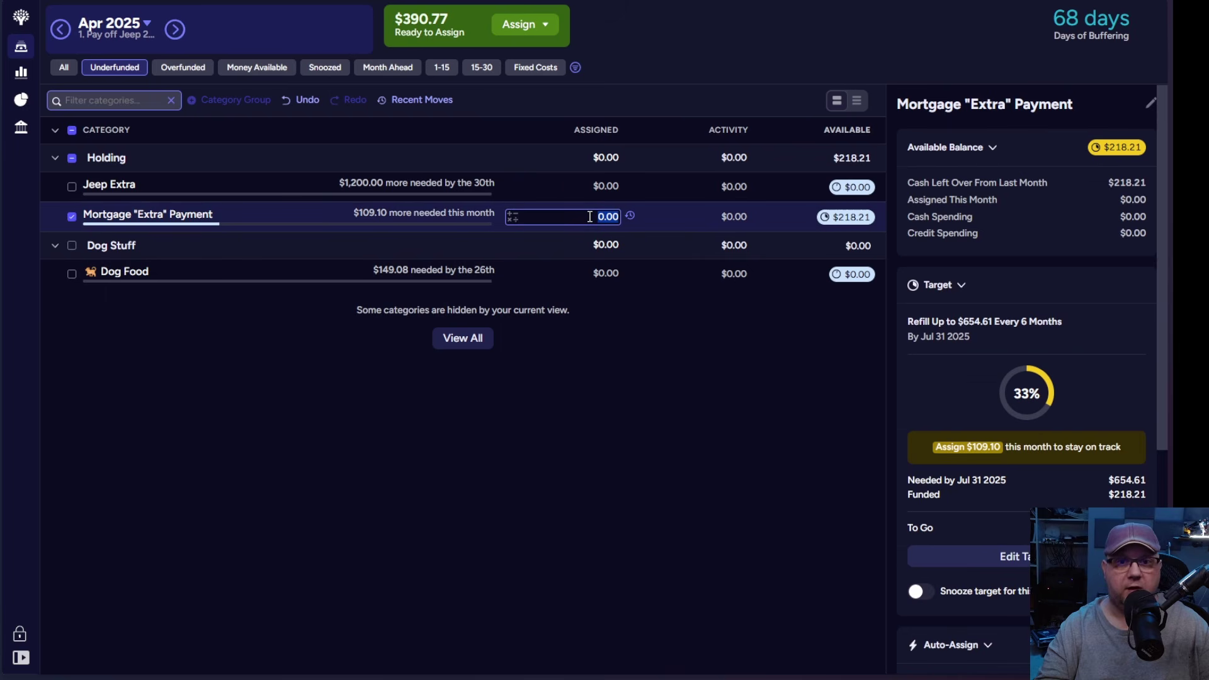
pyautogui.write('109.10')
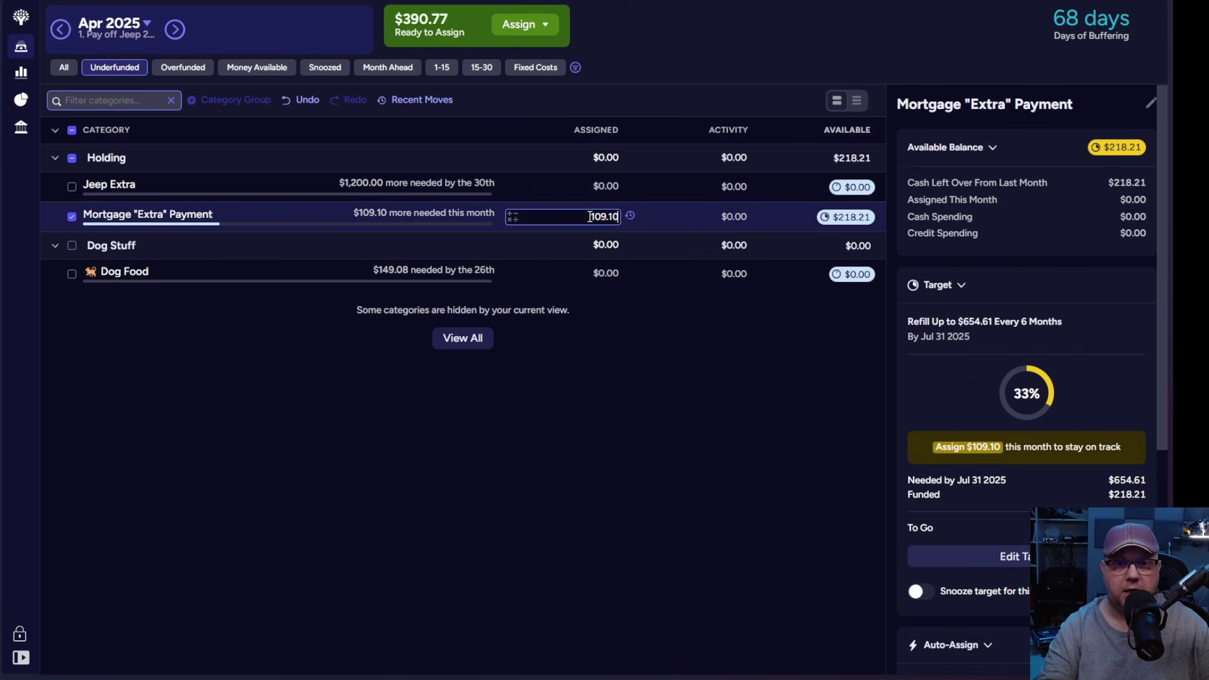
pyautogui.press('Return')
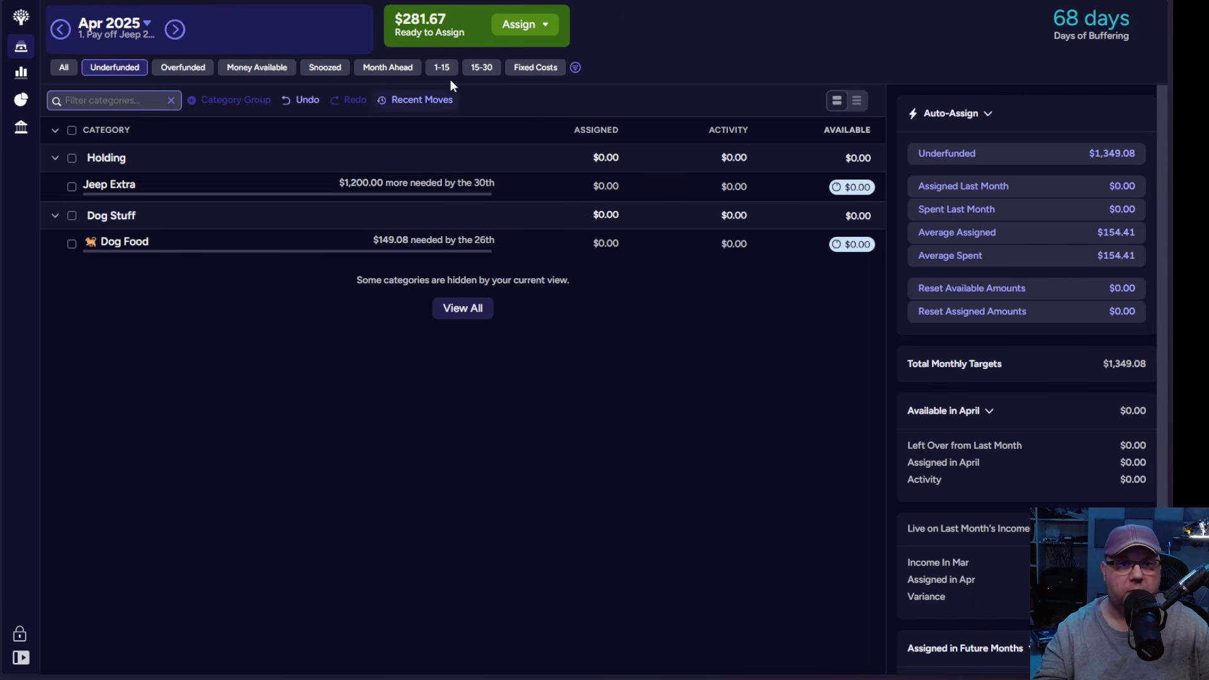
# Step: Assign $149.08 to the Dog Food category in the Dog Stuff group
pyautogui.click(557, 244)
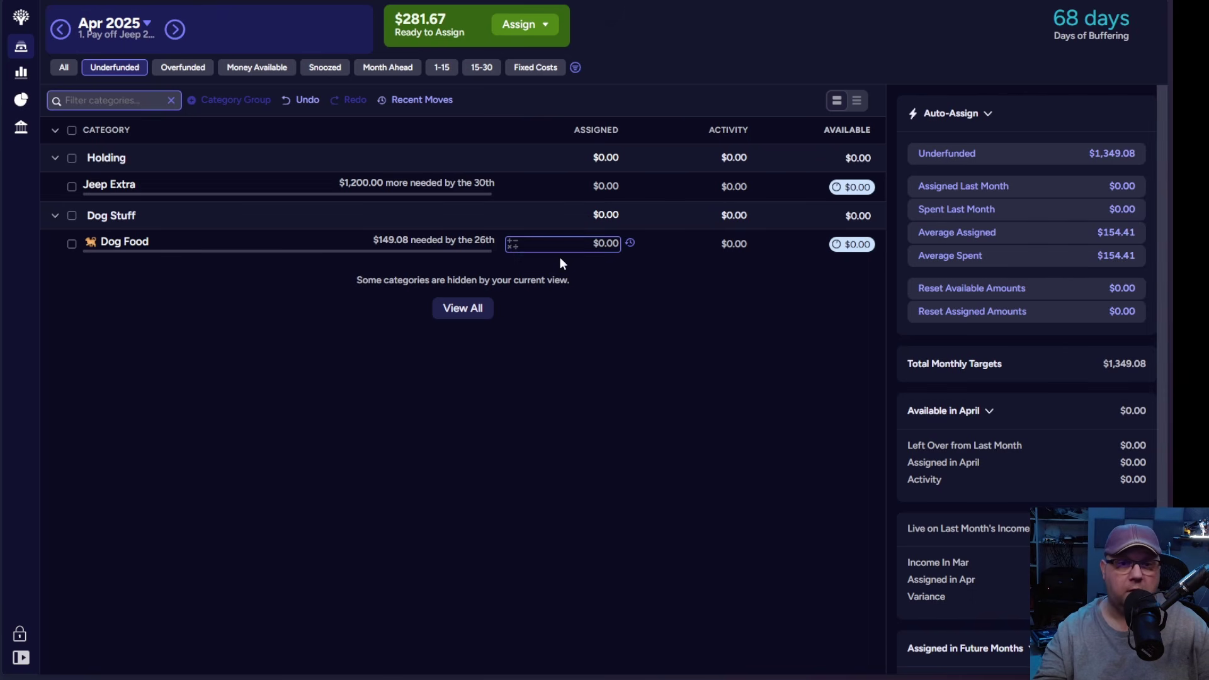
pyautogui.click(577, 243)
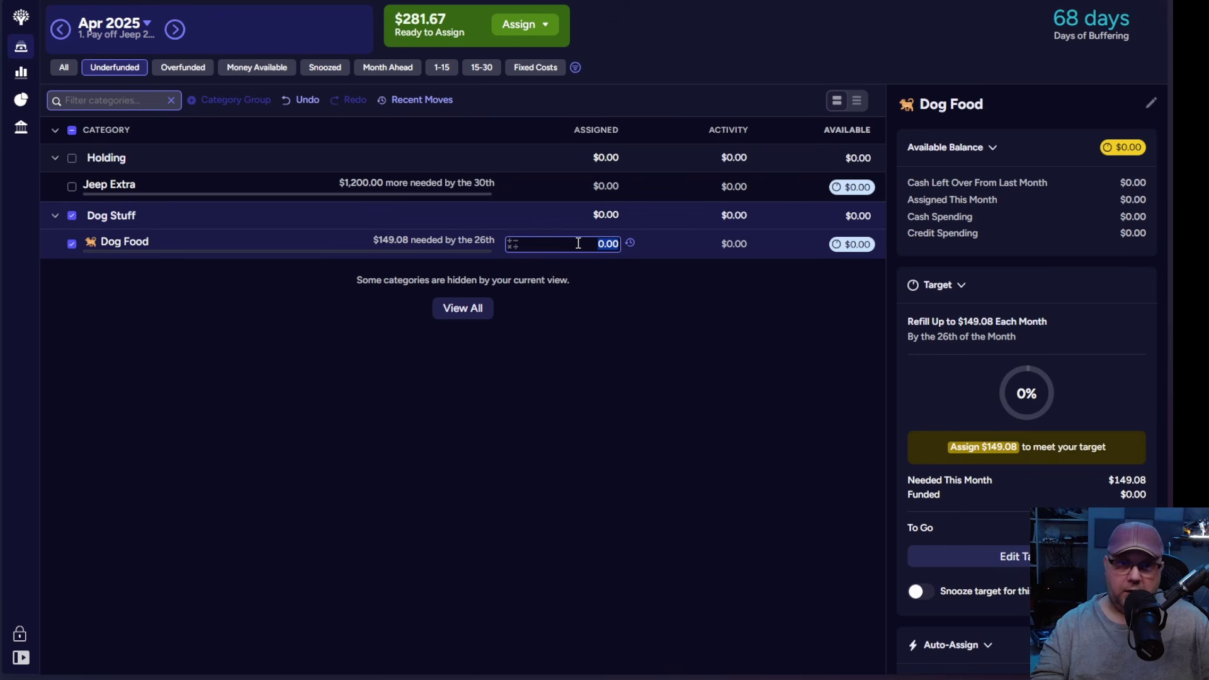
pyautogui.write('149.08')
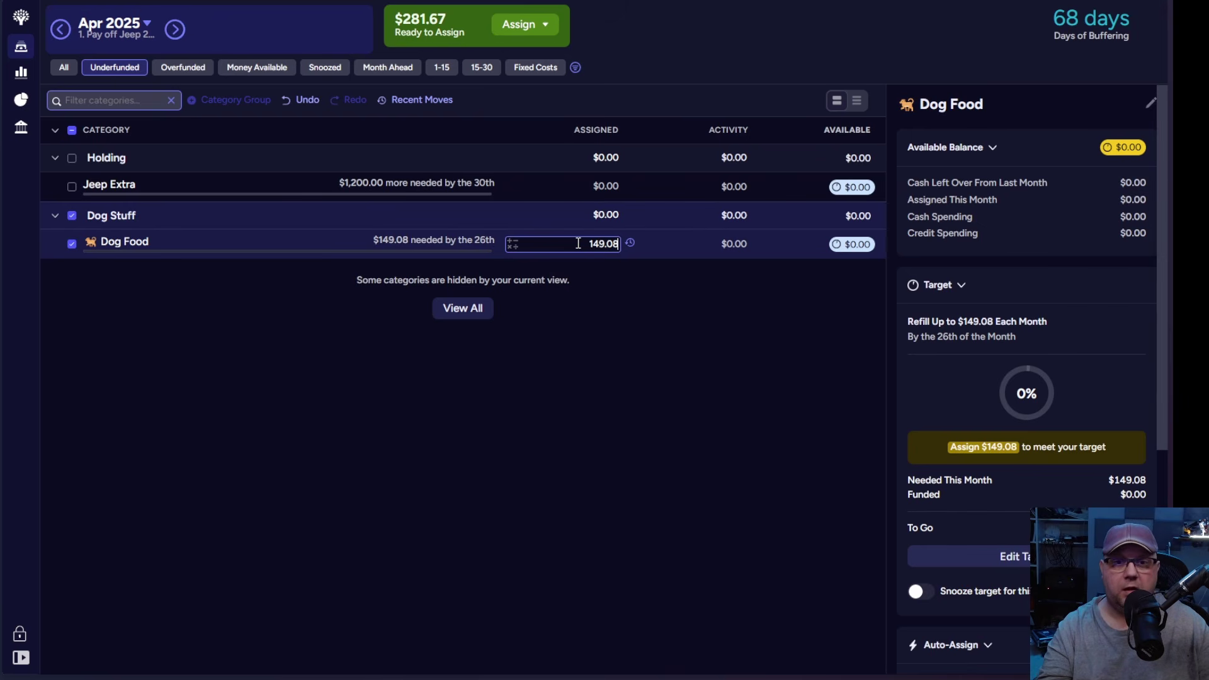
pyautogui.press('Return')
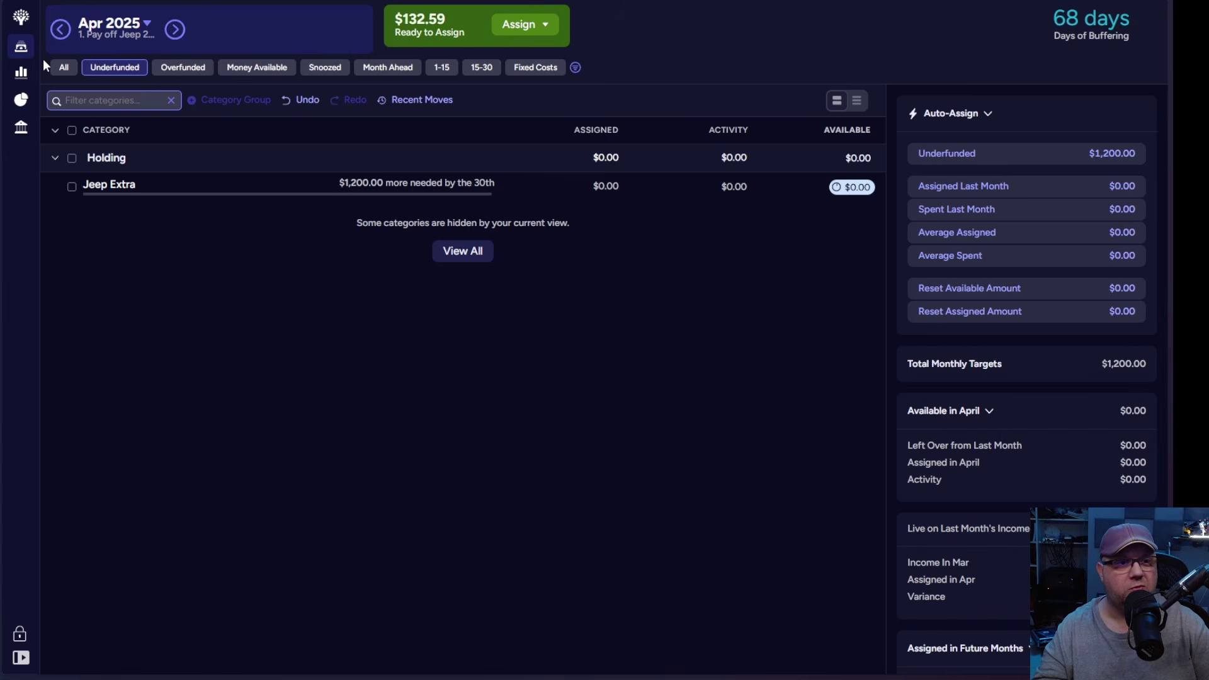
# Step: Show all budget categories again and assign $15 to Dog medicine/treats in the Dog Stuff group
pyautogui.click(63, 68)
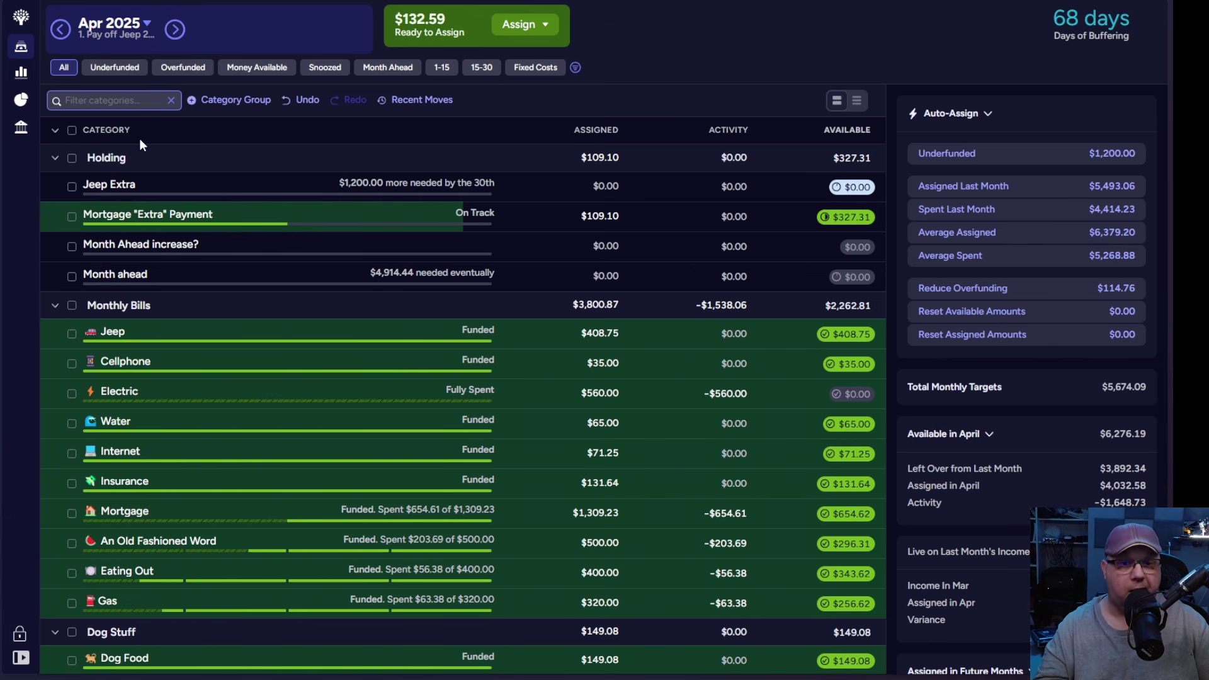
pyautogui.scroll(-5, 318, 385)
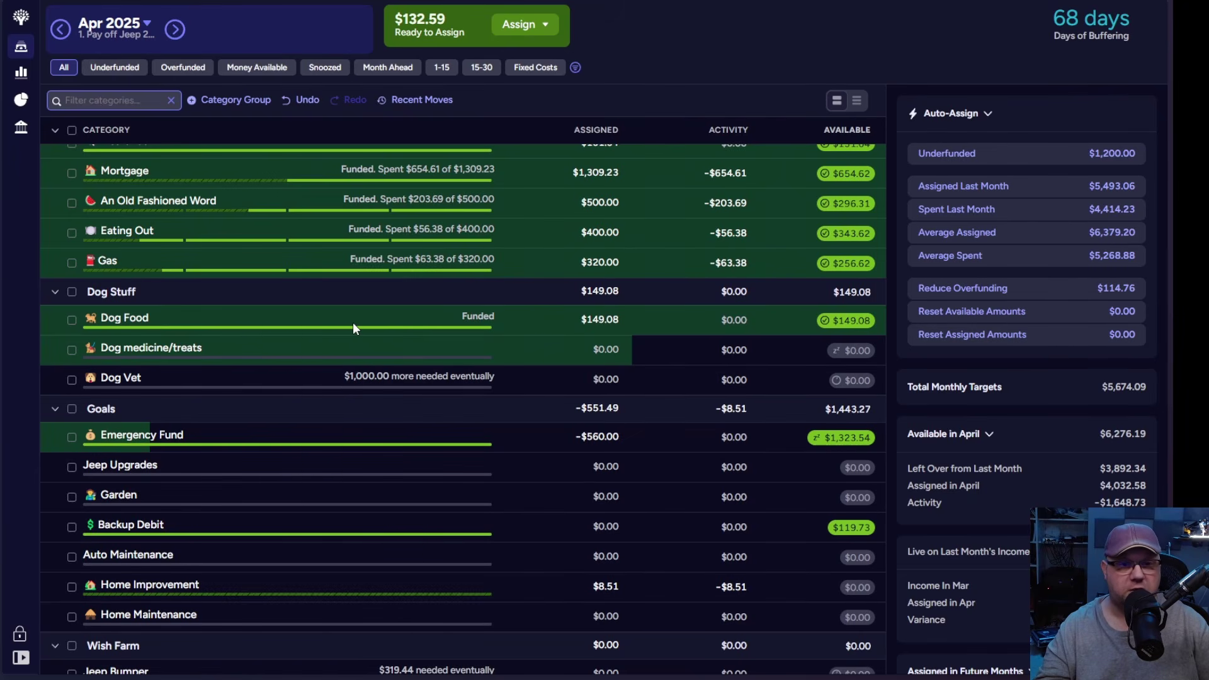
pyautogui.click(604, 349)
pyautogui.write('15')
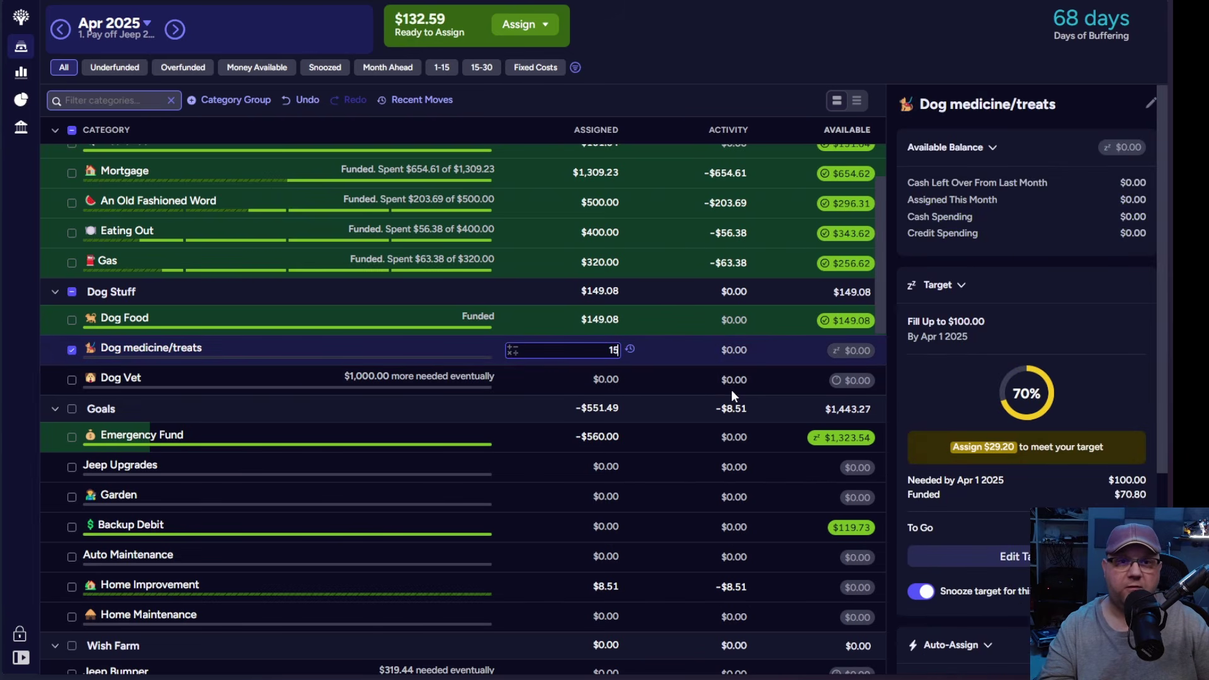
pyautogui.press('Return')
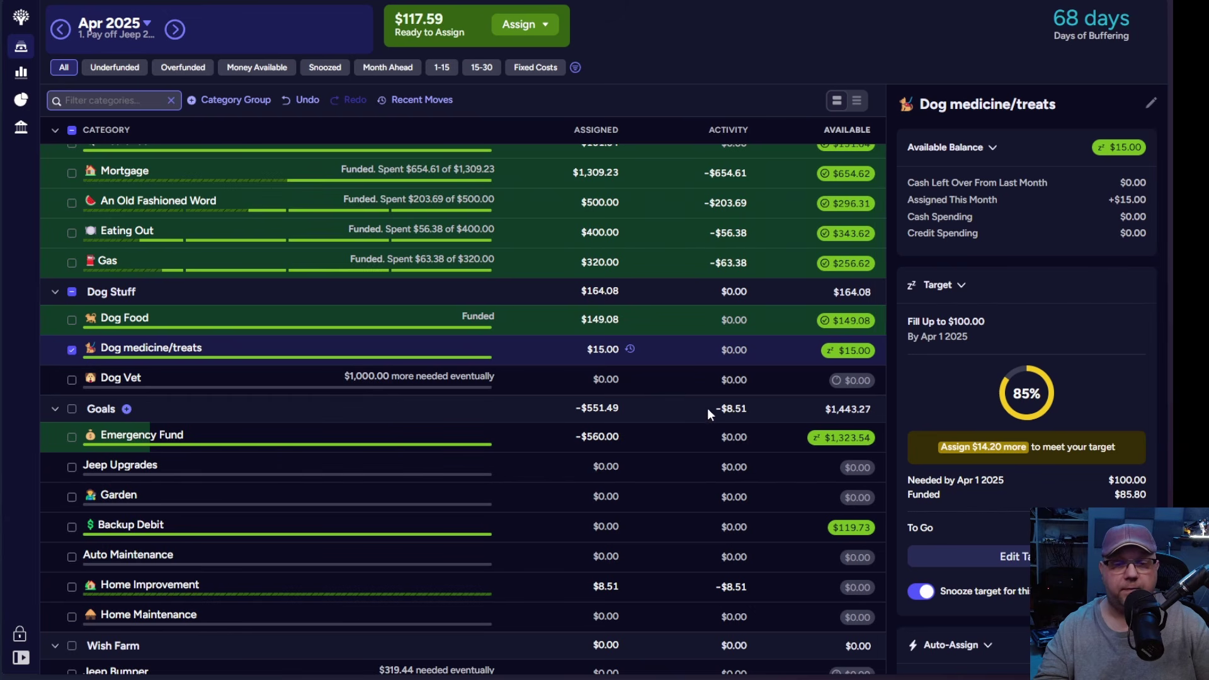
pyautogui.click(540, 350)
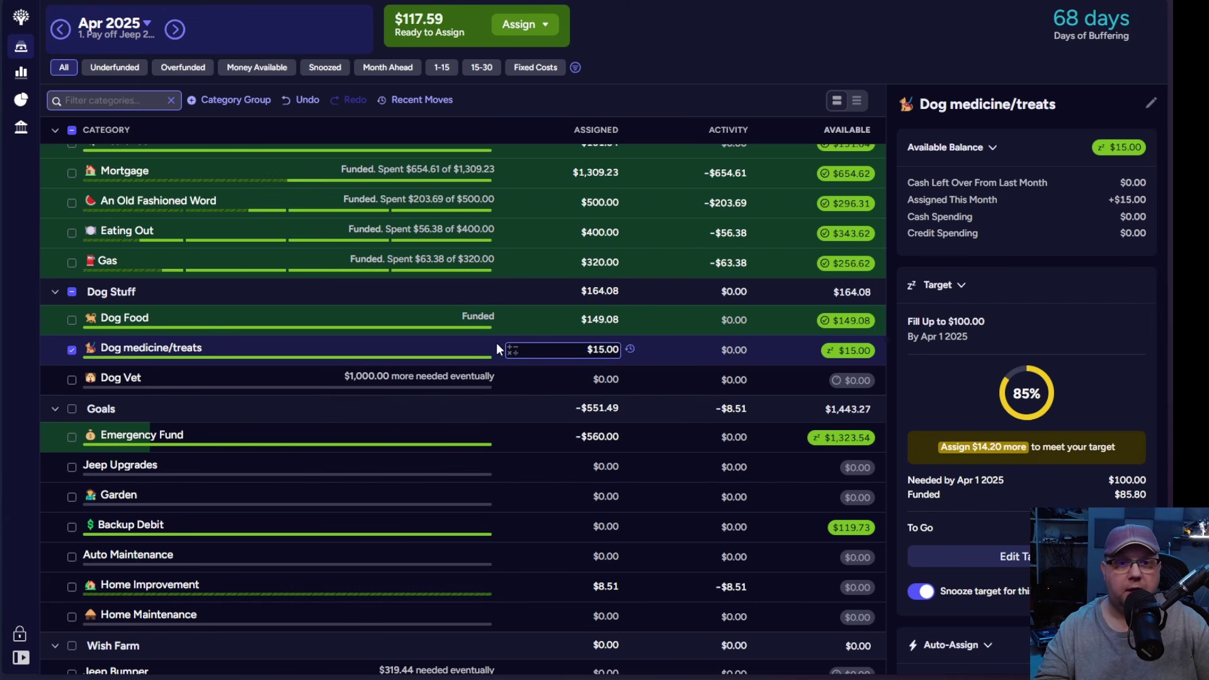
# Step: Look over the remaining categories and assign $117.59 to Garden in the Goals group
pyautogui.scroll(5, 482, 345)
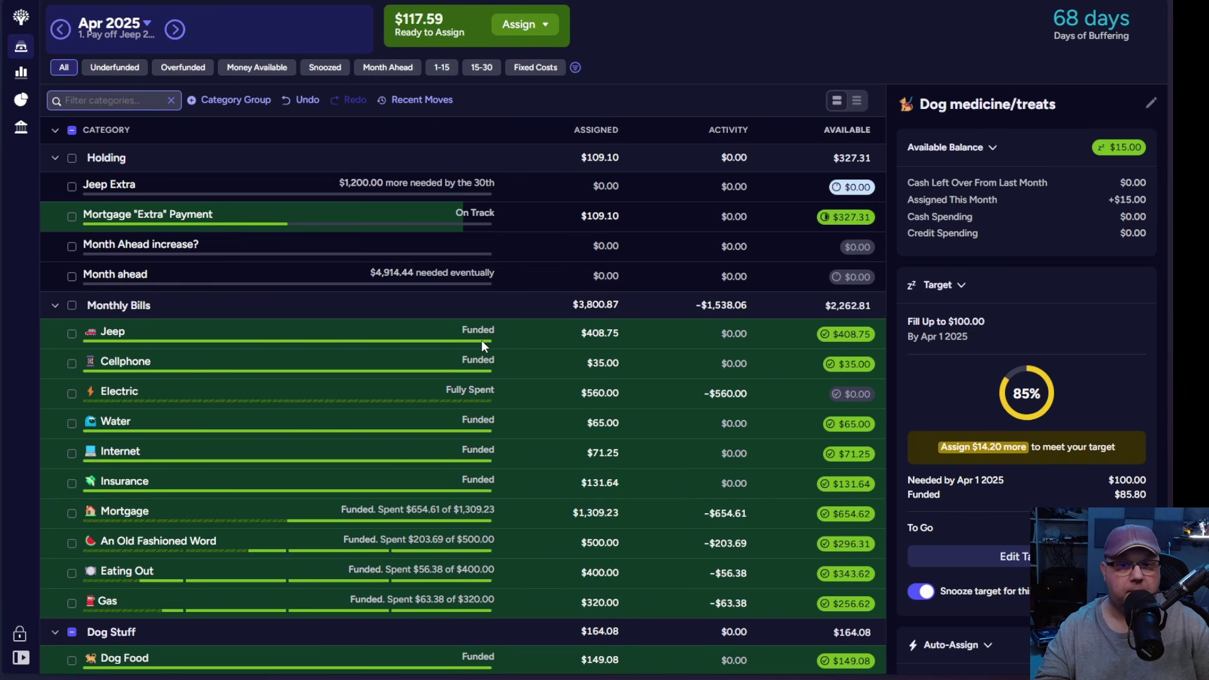
pyautogui.scroll(-1, 481, 340)
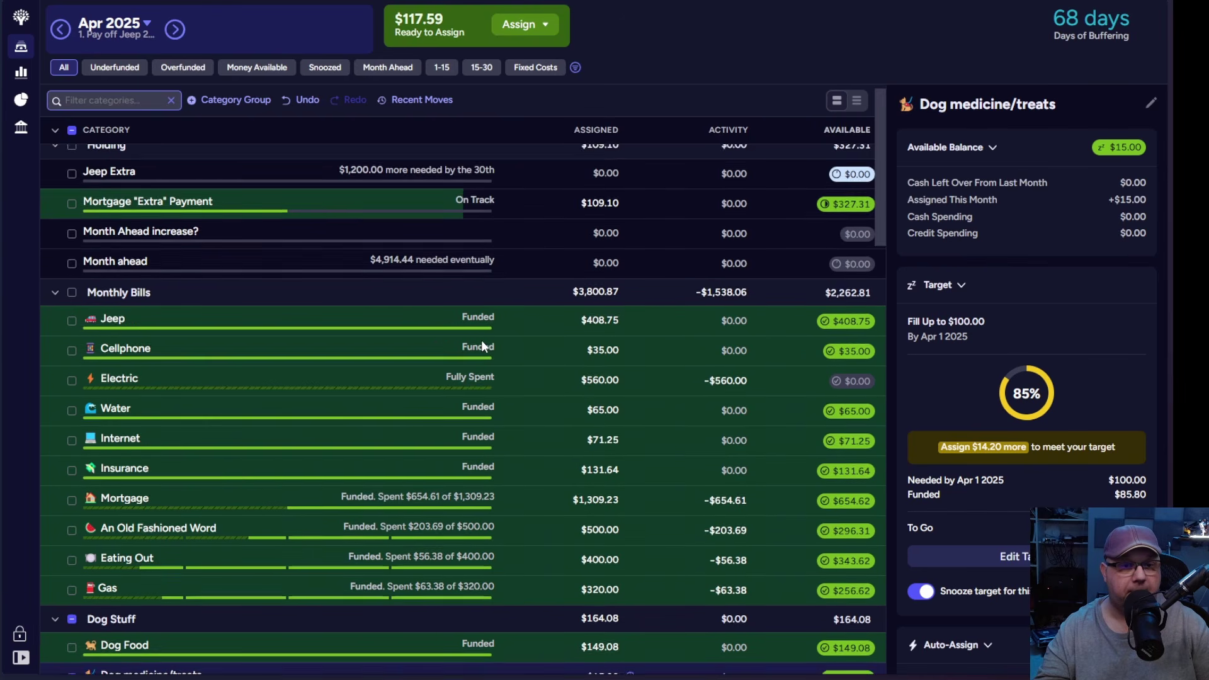
pyautogui.scroll(-4, 482, 343)
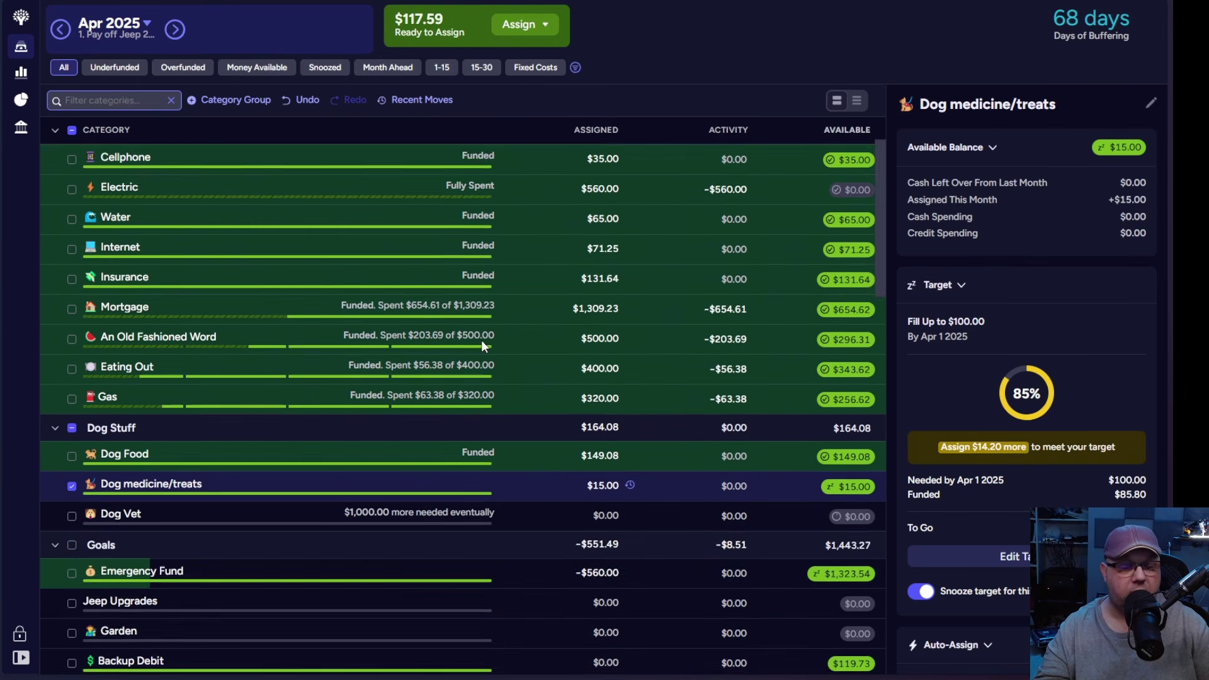
pyautogui.scroll(-5, 482, 342)
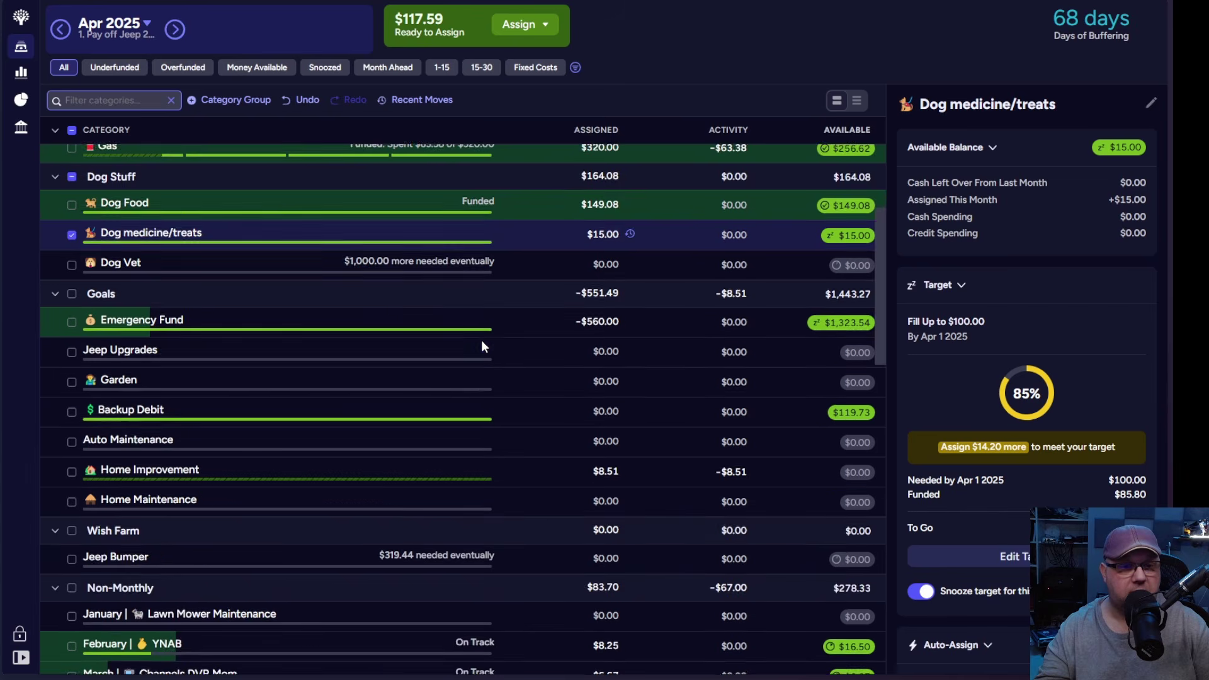
pyautogui.scroll(-5, 481, 340)
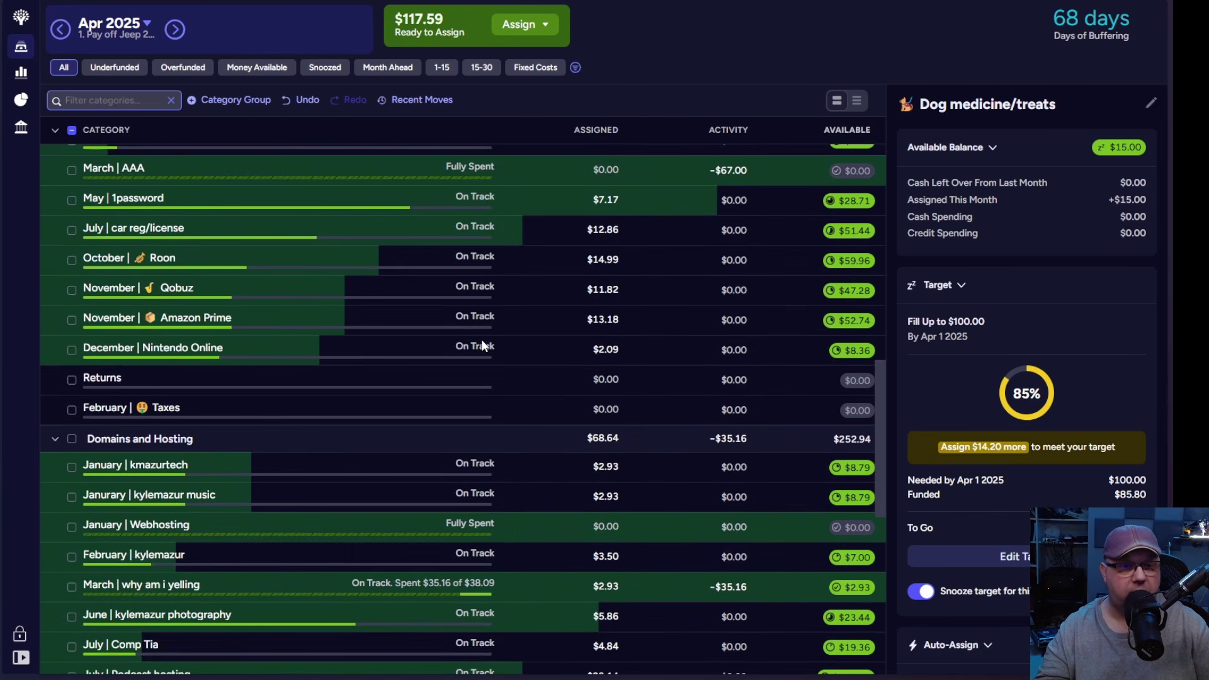
pyautogui.scroll(10, 482, 344)
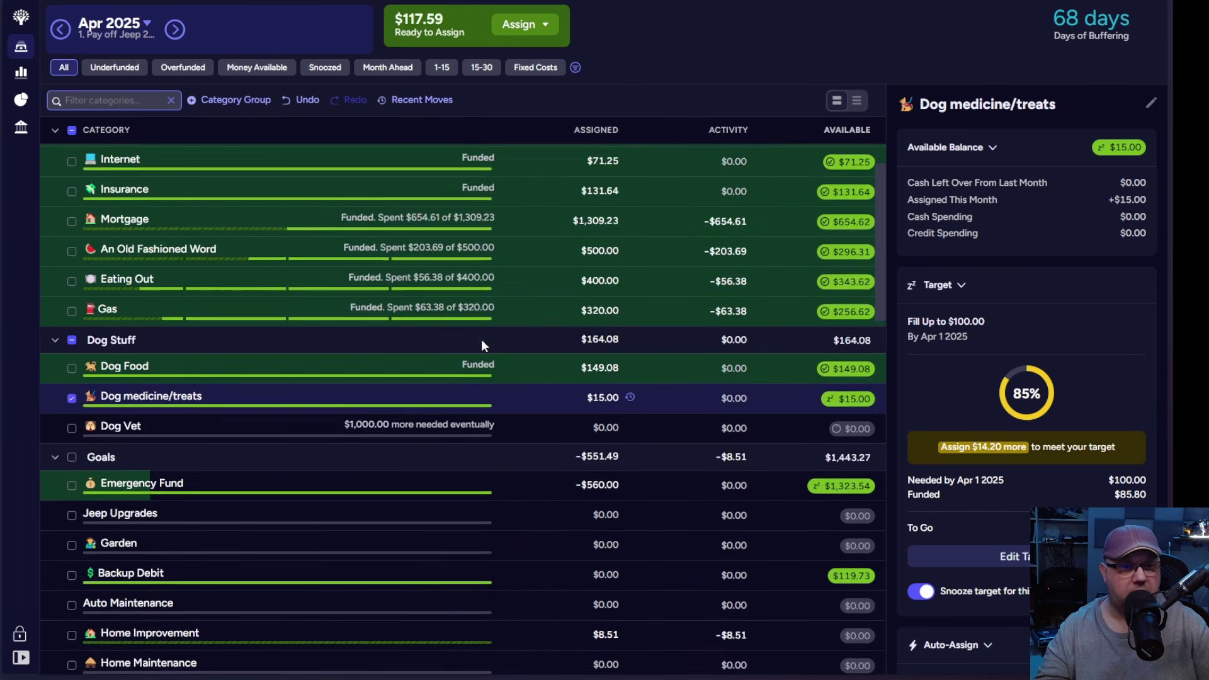
pyautogui.scroll(-1, 481, 340)
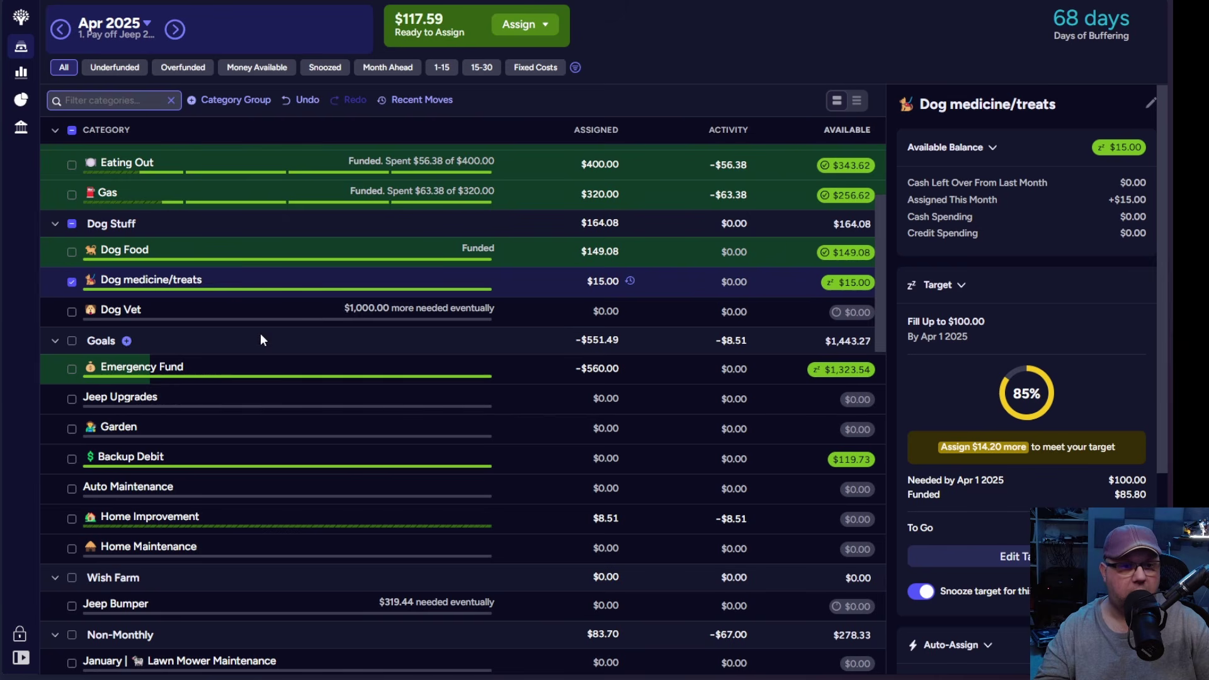
pyautogui.click(71, 429)
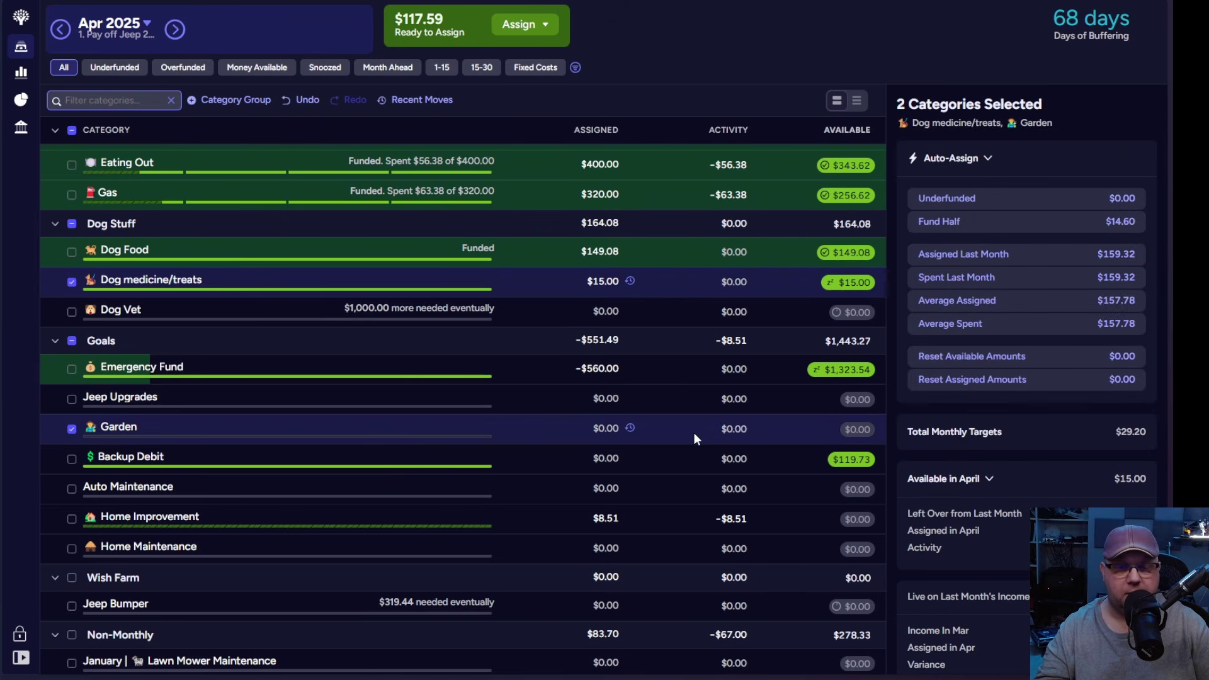
pyautogui.click(605, 428)
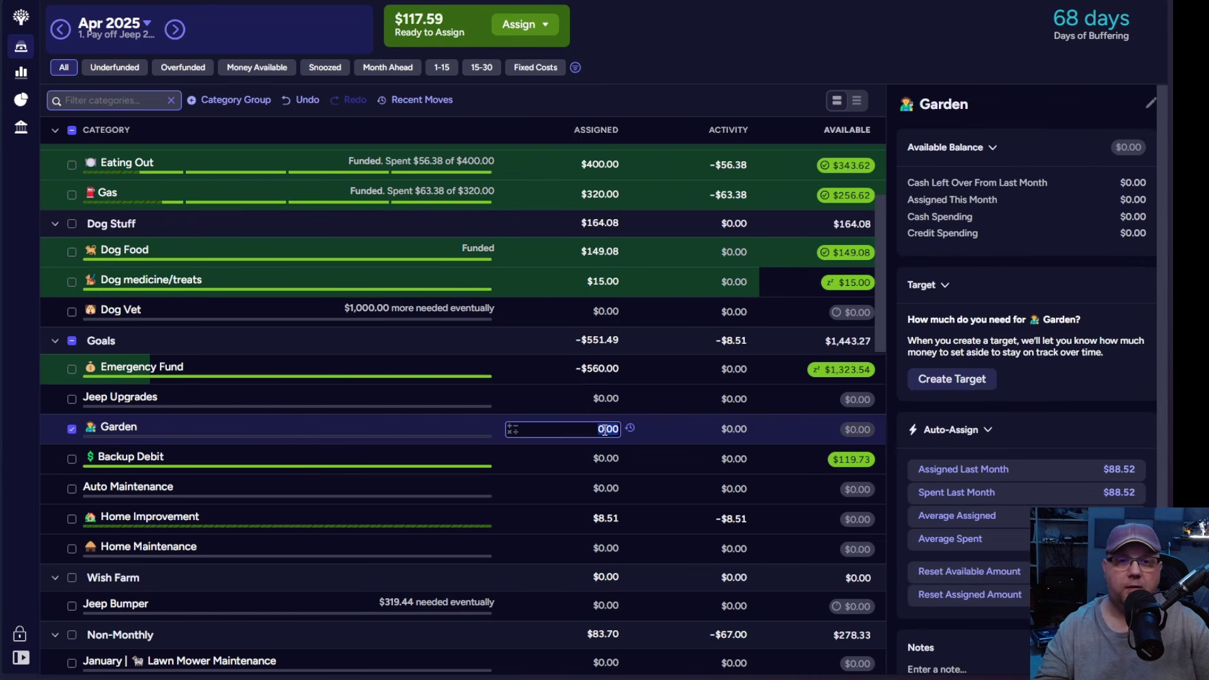
pyautogui.write('117.59')
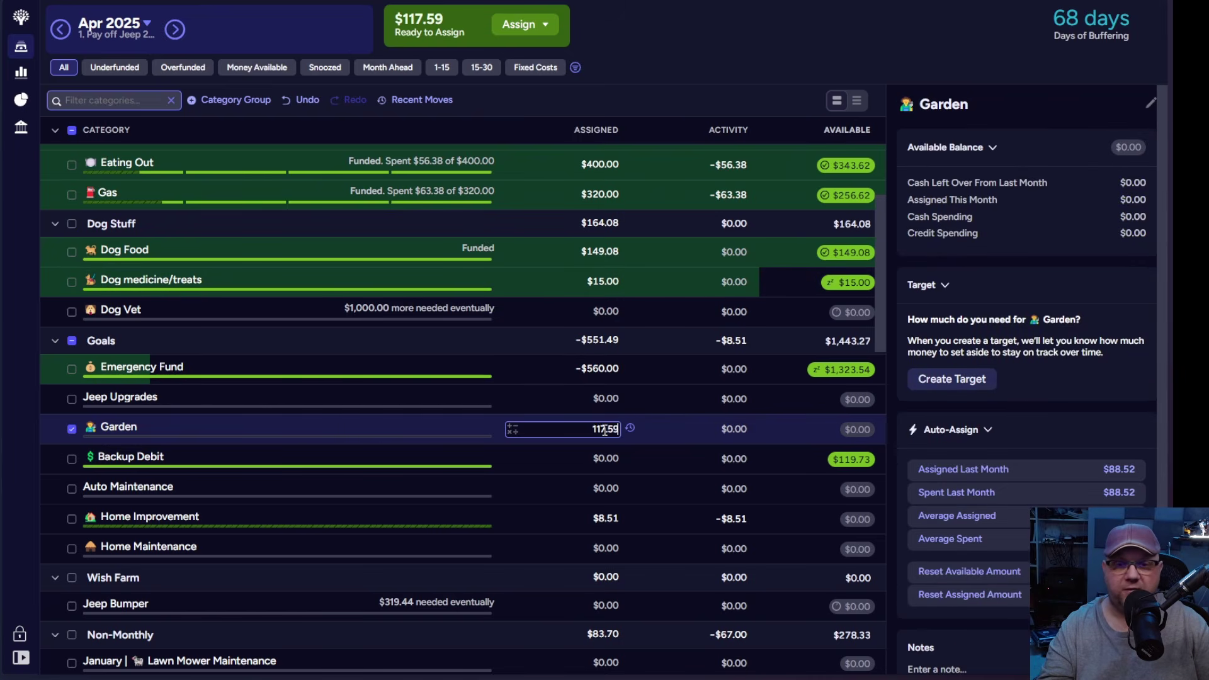
pyautogui.press('Return')
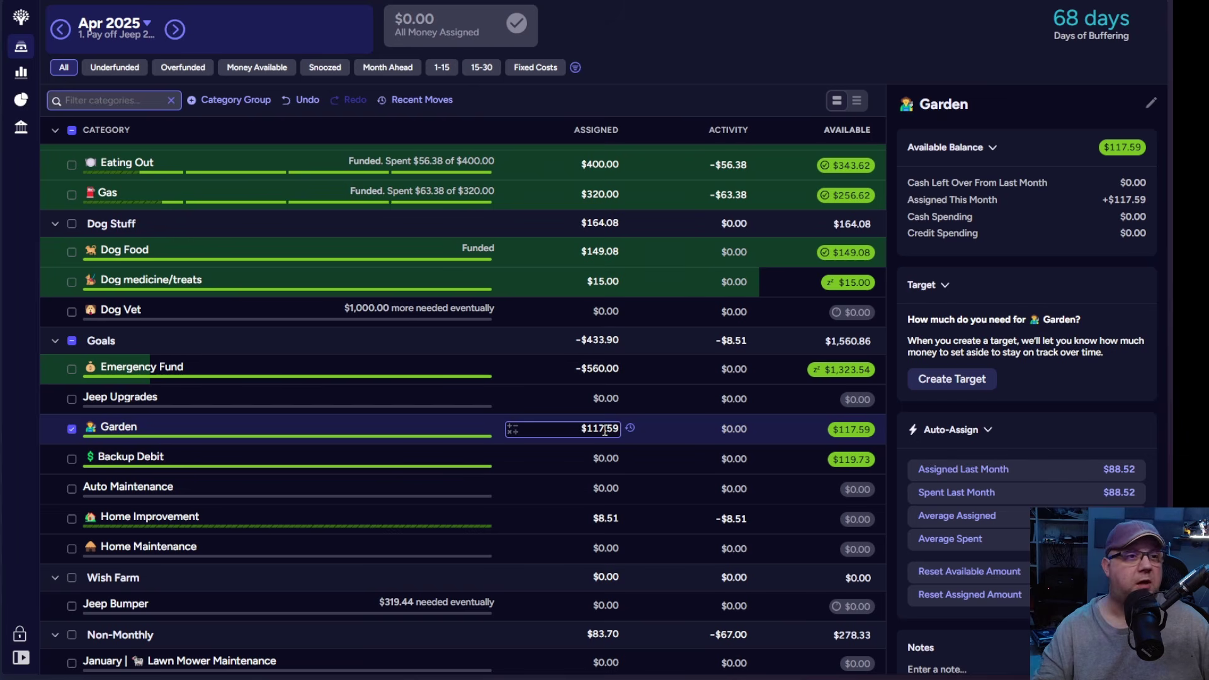
pyautogui.press('Return')
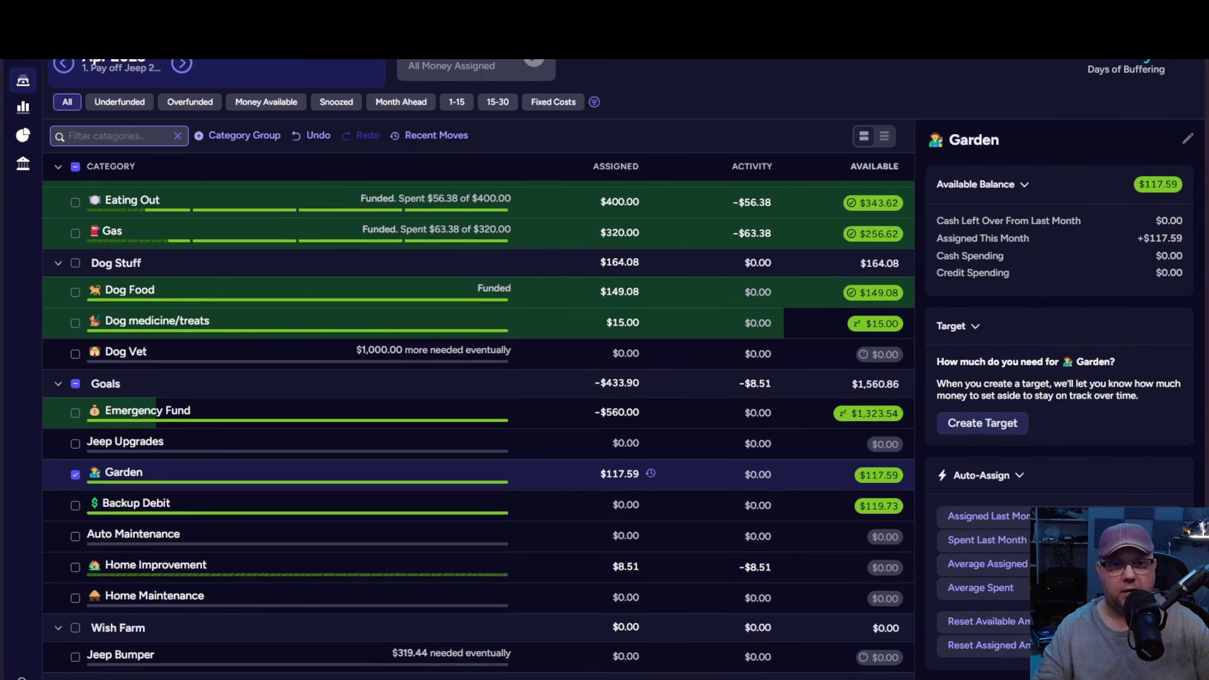
# Step: Open the Calculator app and subtract 1200 from 2667
pyautogui.press('XF86Calculator')
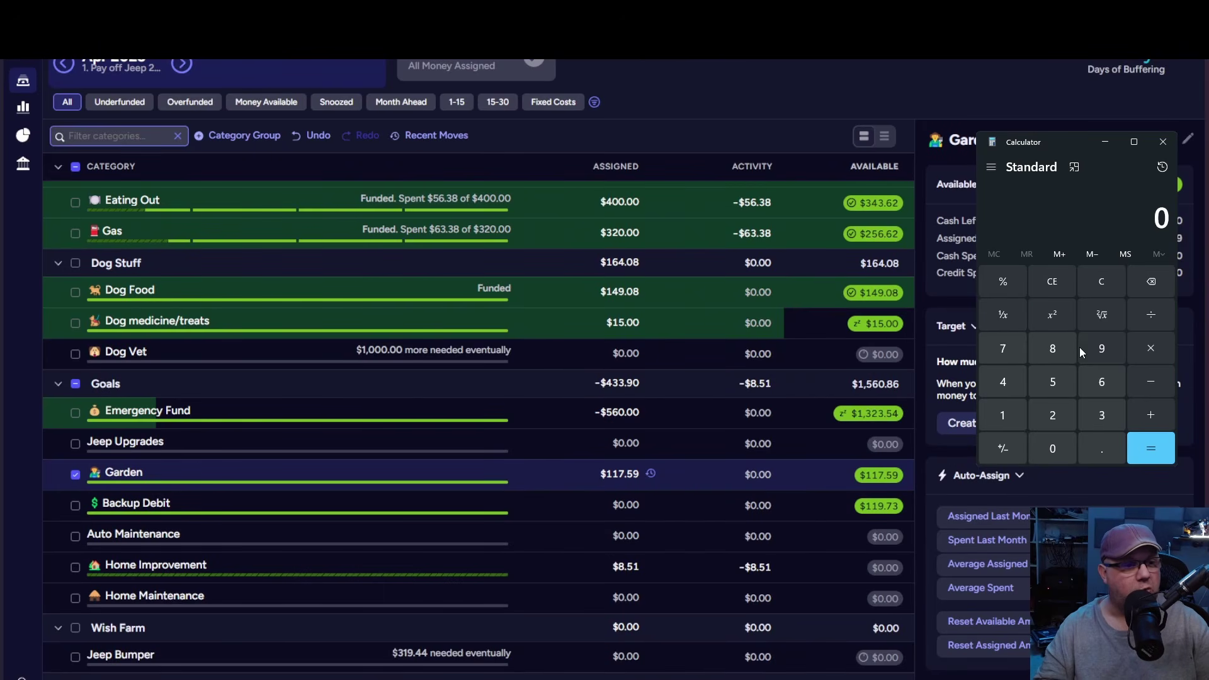
pyautogui.click(1053, 413)
pyautogui.click(1102, 384)
pyautogui.click(1102, 384)
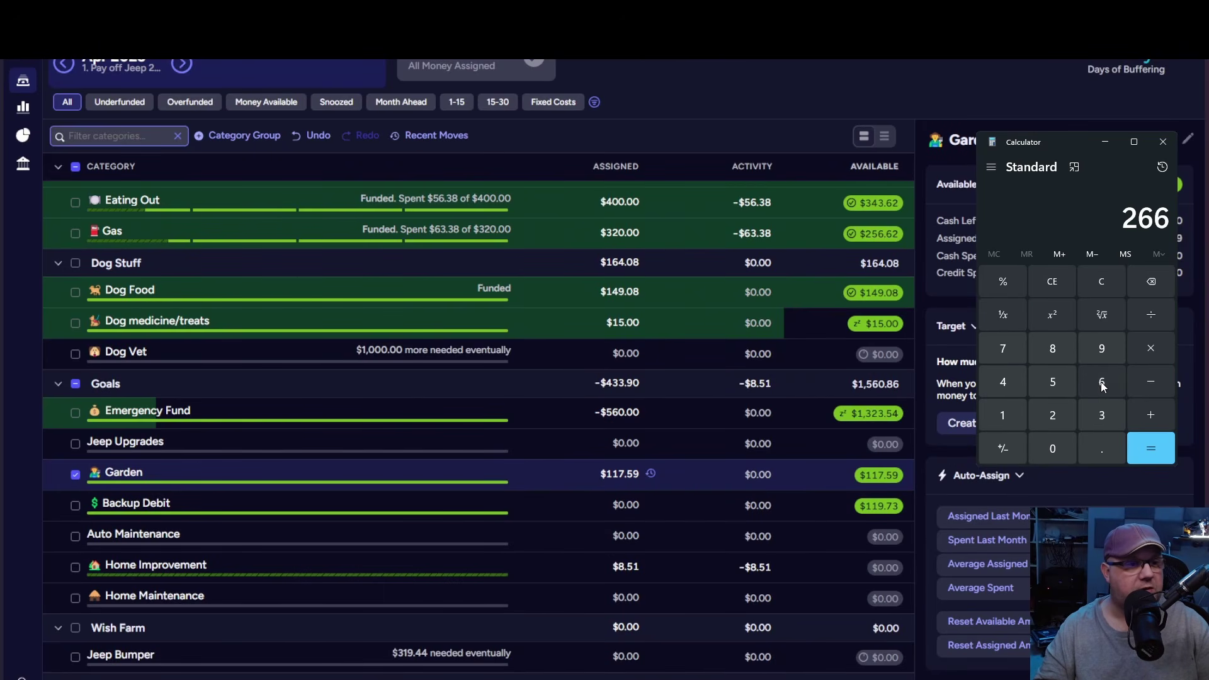
pyautogui.click(1008, 343)
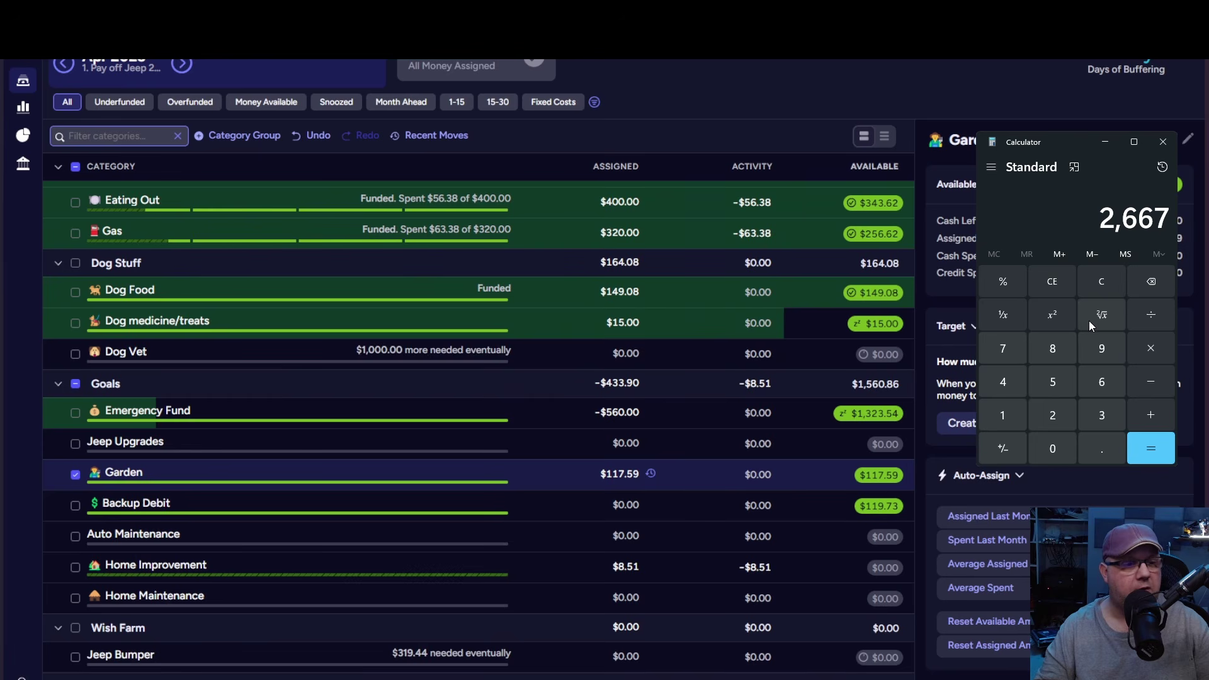
pyautogui.click(1153, 383)
pyautogui.click(1003, 419)
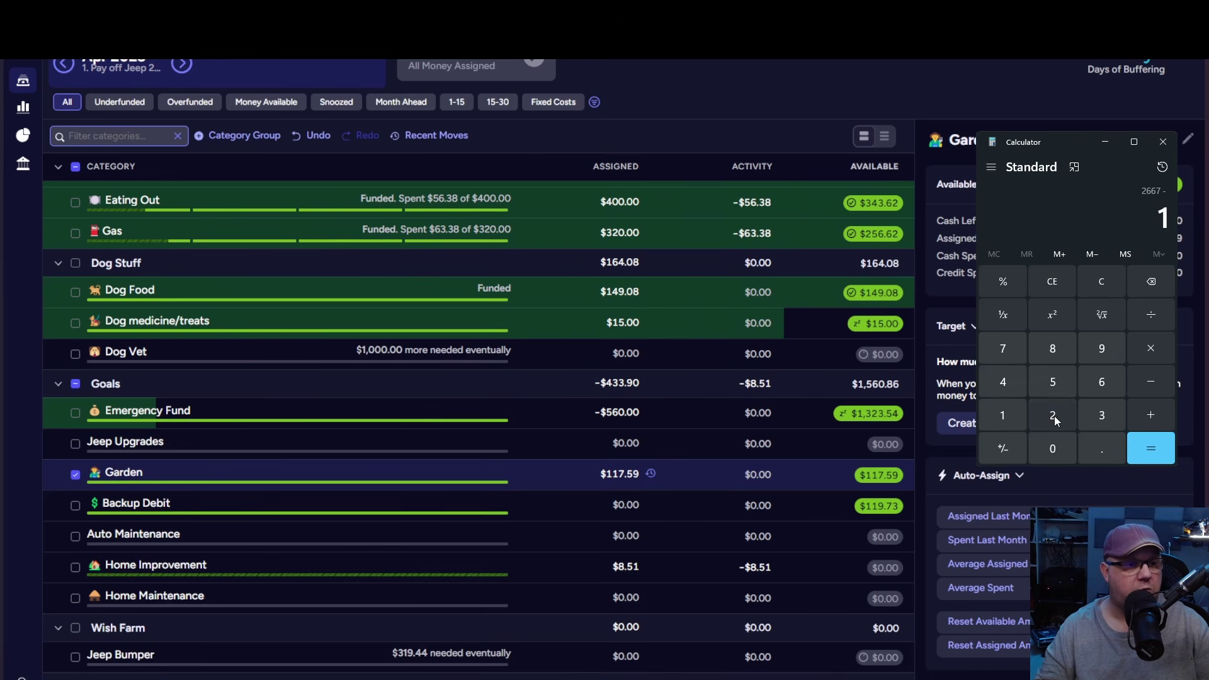
pyautogui.click(1053, 416)
pyautogui.click(1052, 444)
pyautogui.click(1053, 446)
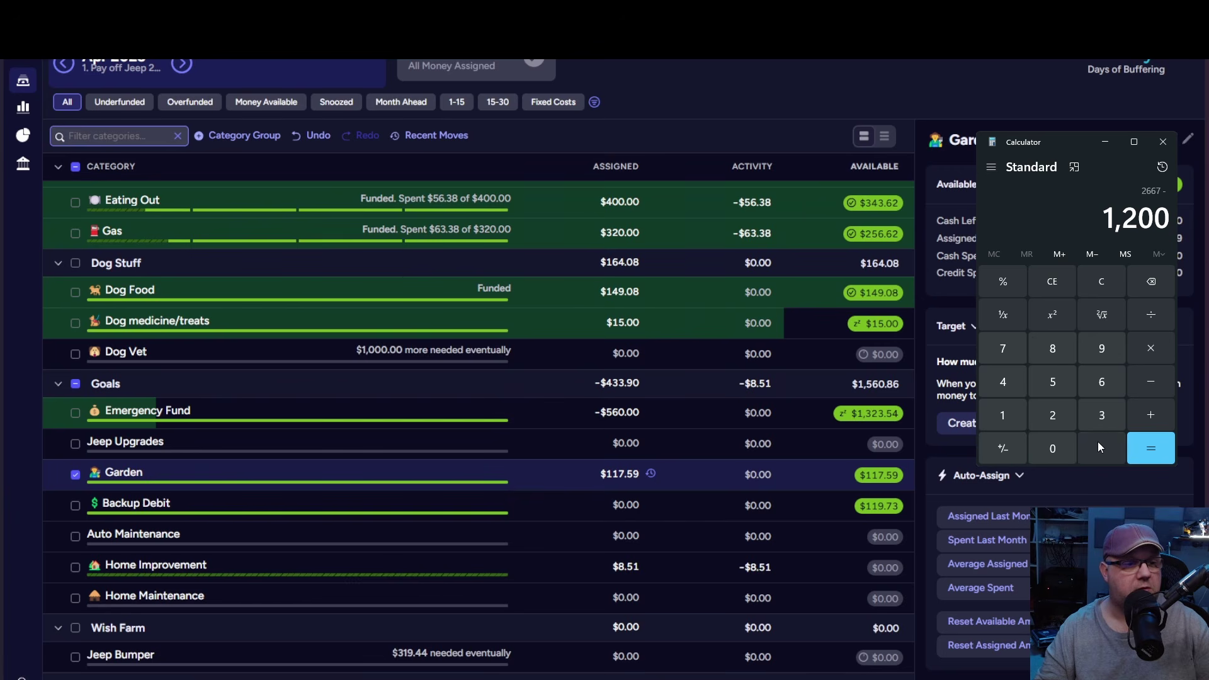
pyautogui.click(1164, 449)
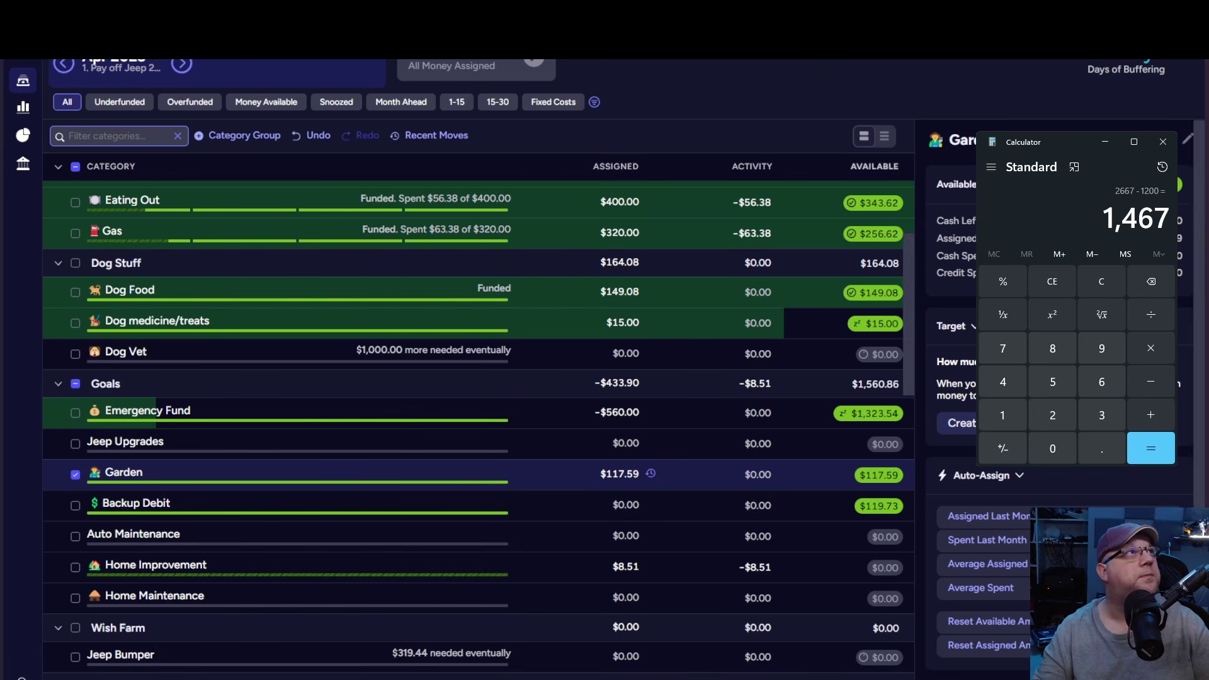
# Step: Edit the April 2025 month note, changing the projected amount on the Month Ahead line to 1467.00
pyautogui.click(120, 67)
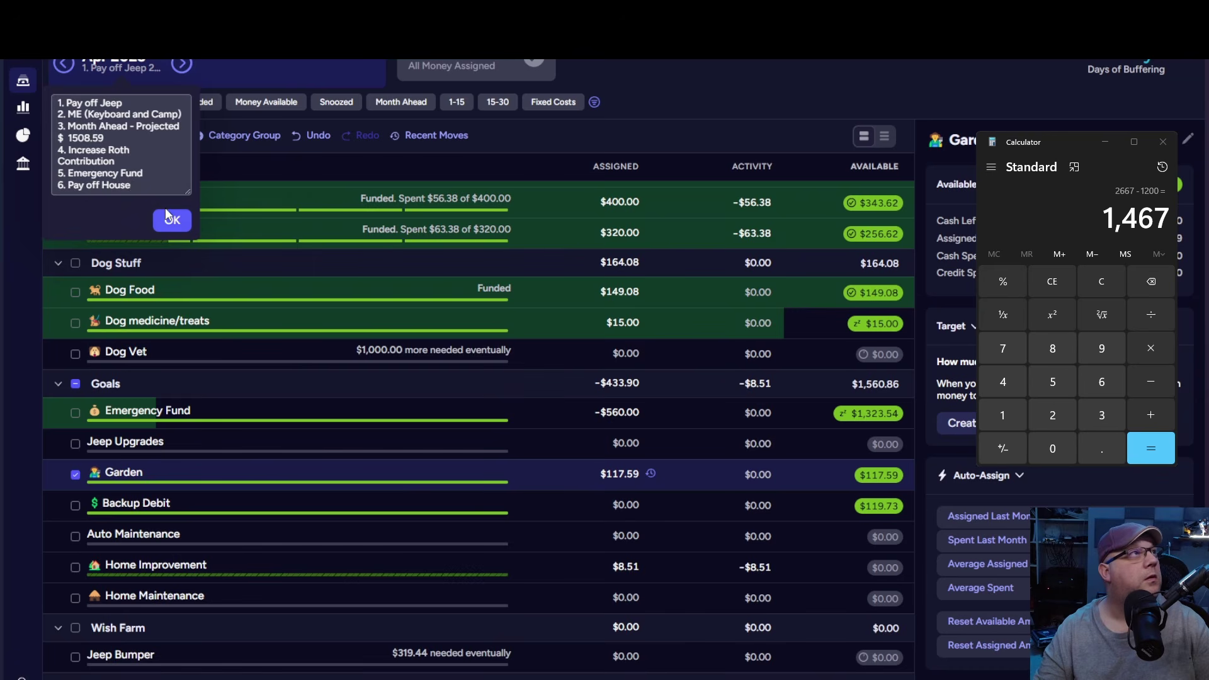
pyautogui.press('Up')
pyautogui.press('Up')
pyautogui.press('Up')
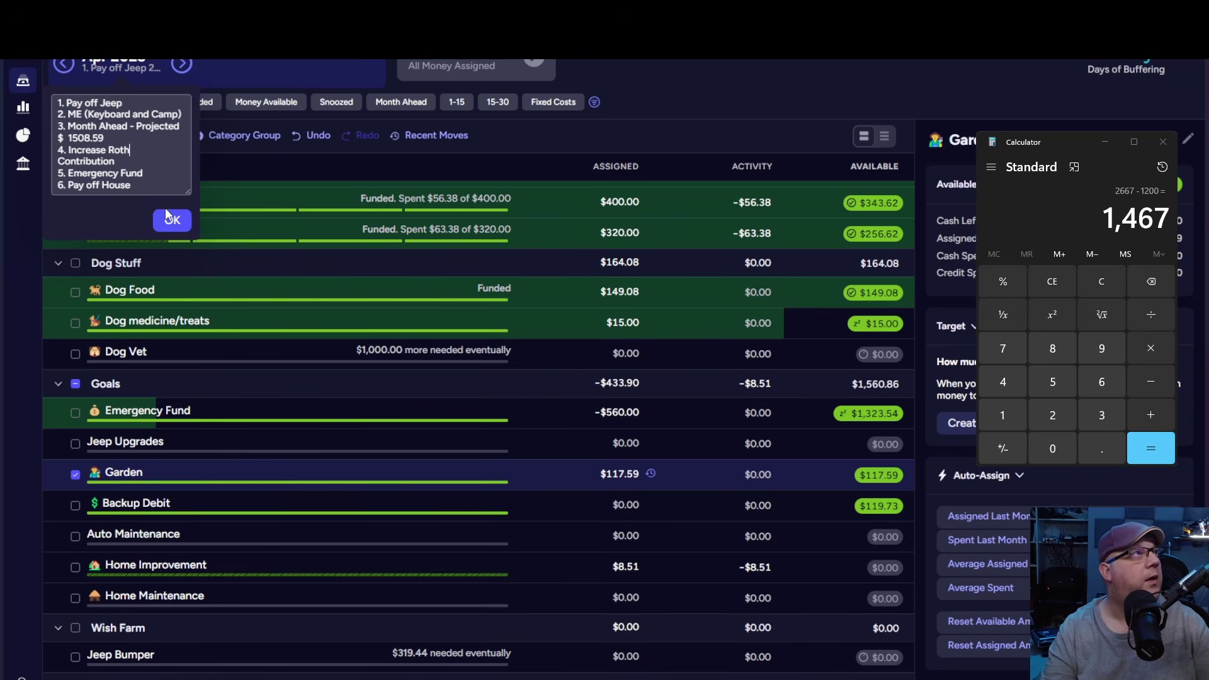
pyautogui.hotkey('shift', 'Left')
pyautogui.hotkey('shift', 'Left')
pyautogui.hotkey('shift', 'Left')
pyautogui.hotkey('shift', 'Left')
pyautogui.hotkey('shift', 'Left')
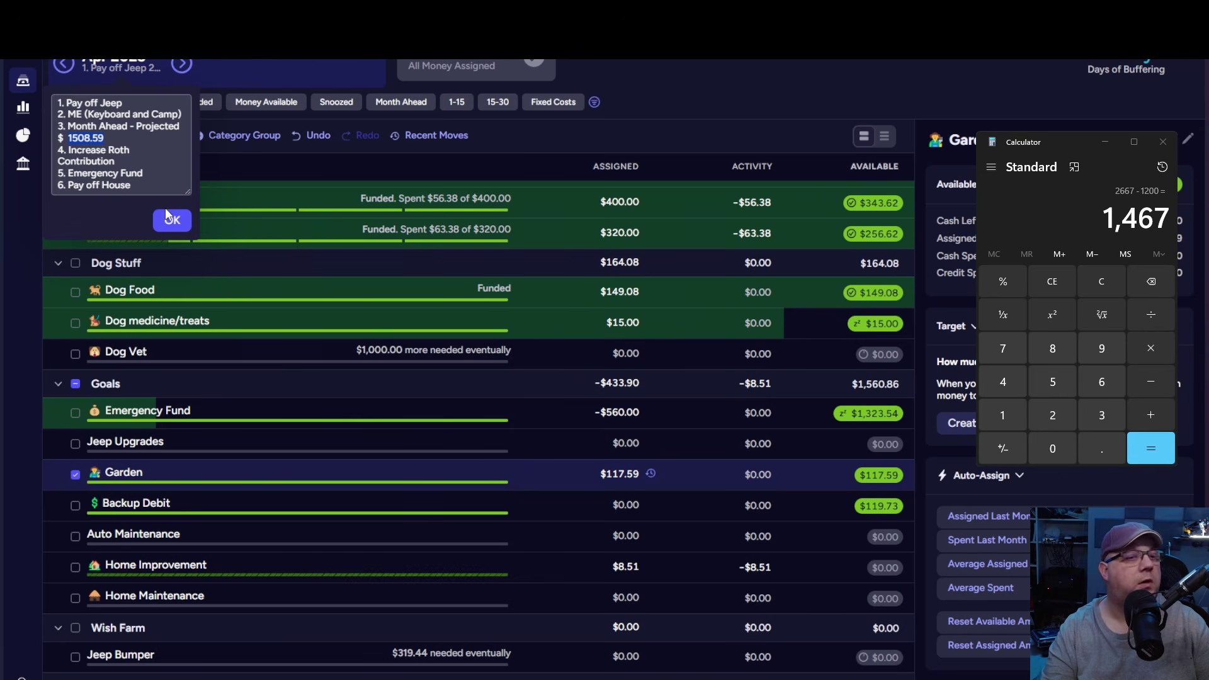
pyautogui.write('0')
pyautogui.press('BackSpace')
pyautogui.write('14')
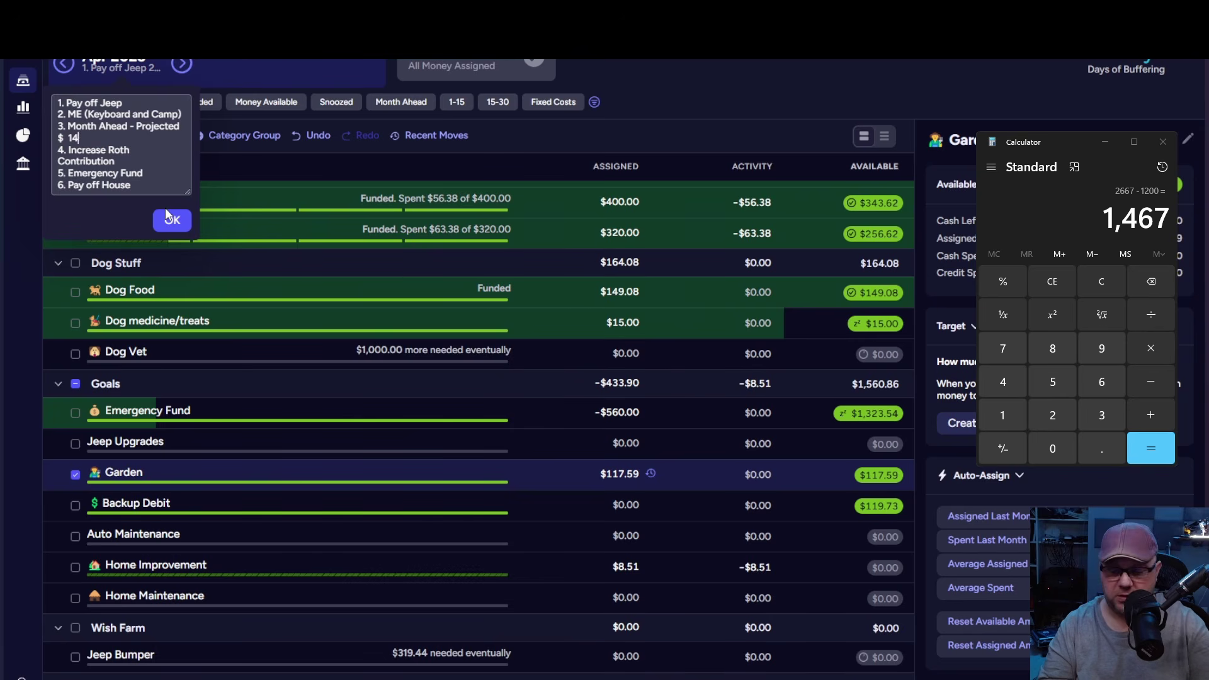
pyautogui.write('67.00')
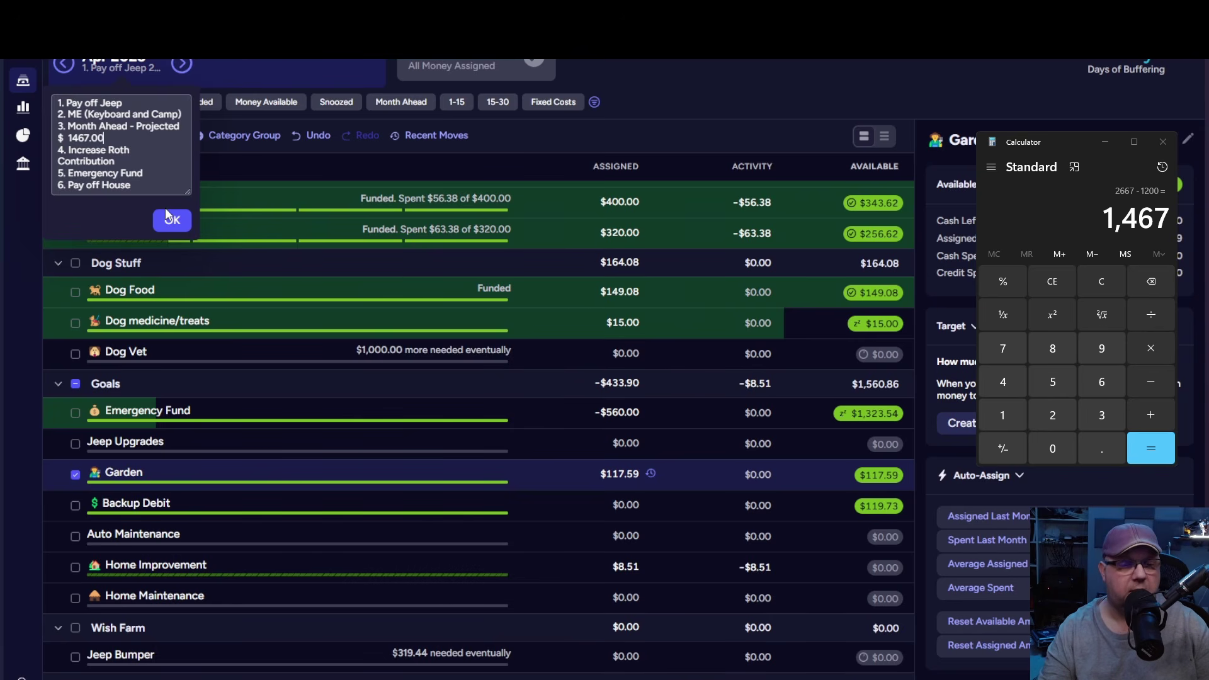